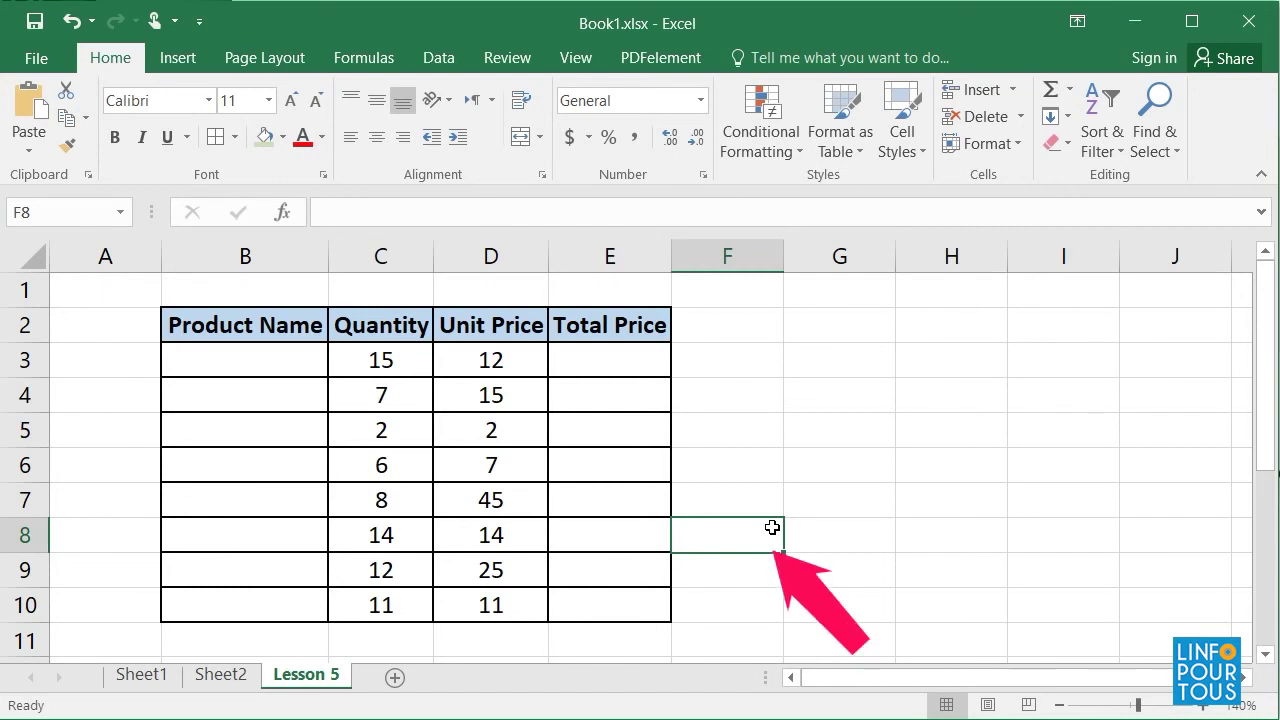
Step: Examine the table's column headers from Product Name through Total Price
click(271, 323)
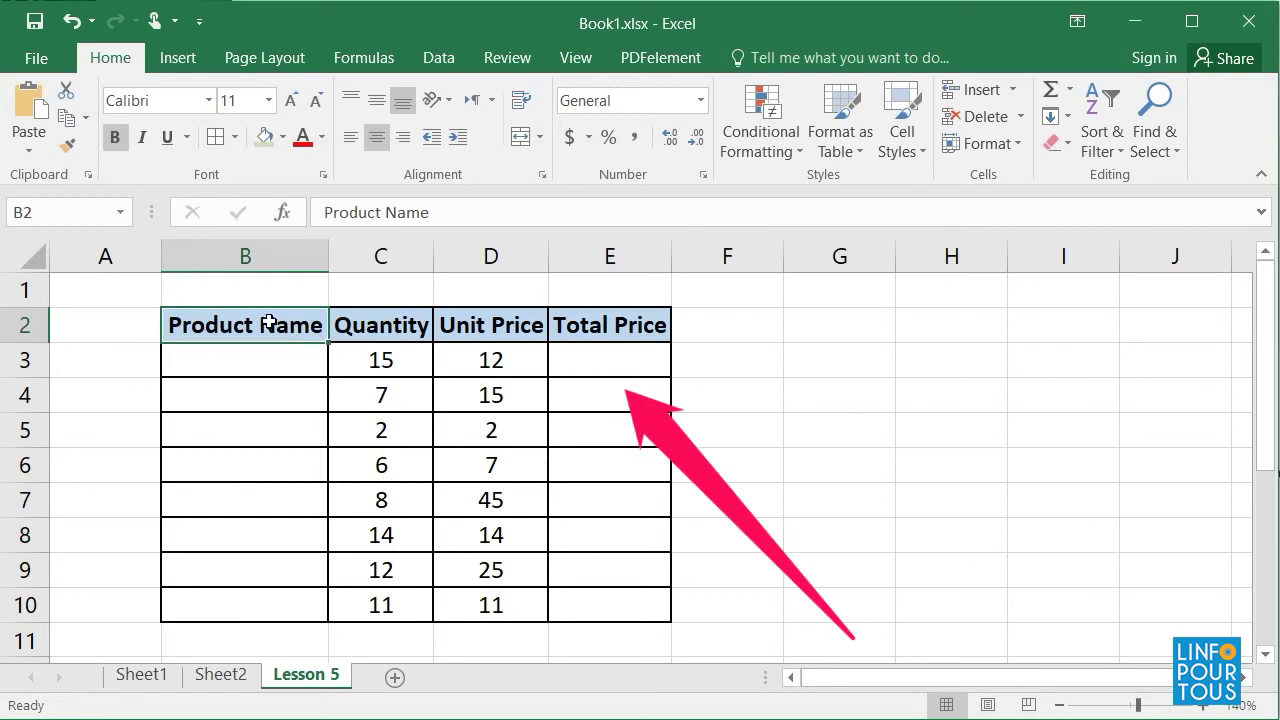
click(372, 329)
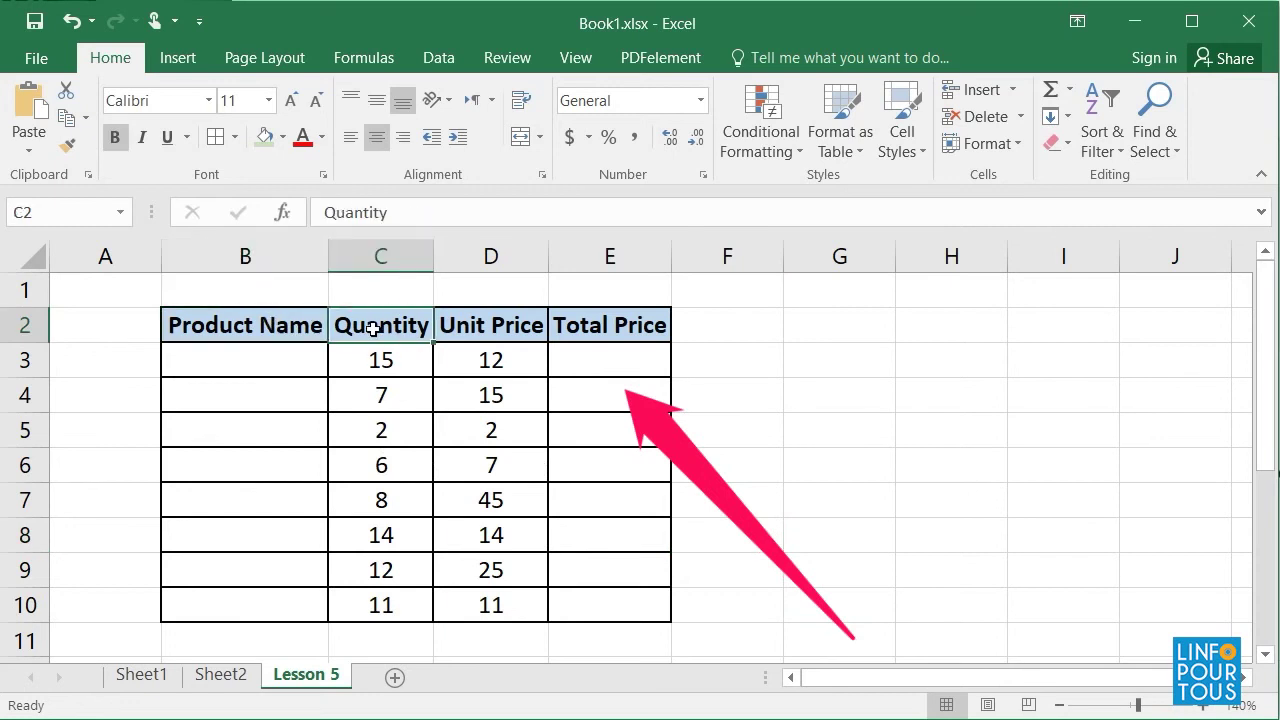
click(497, 329)
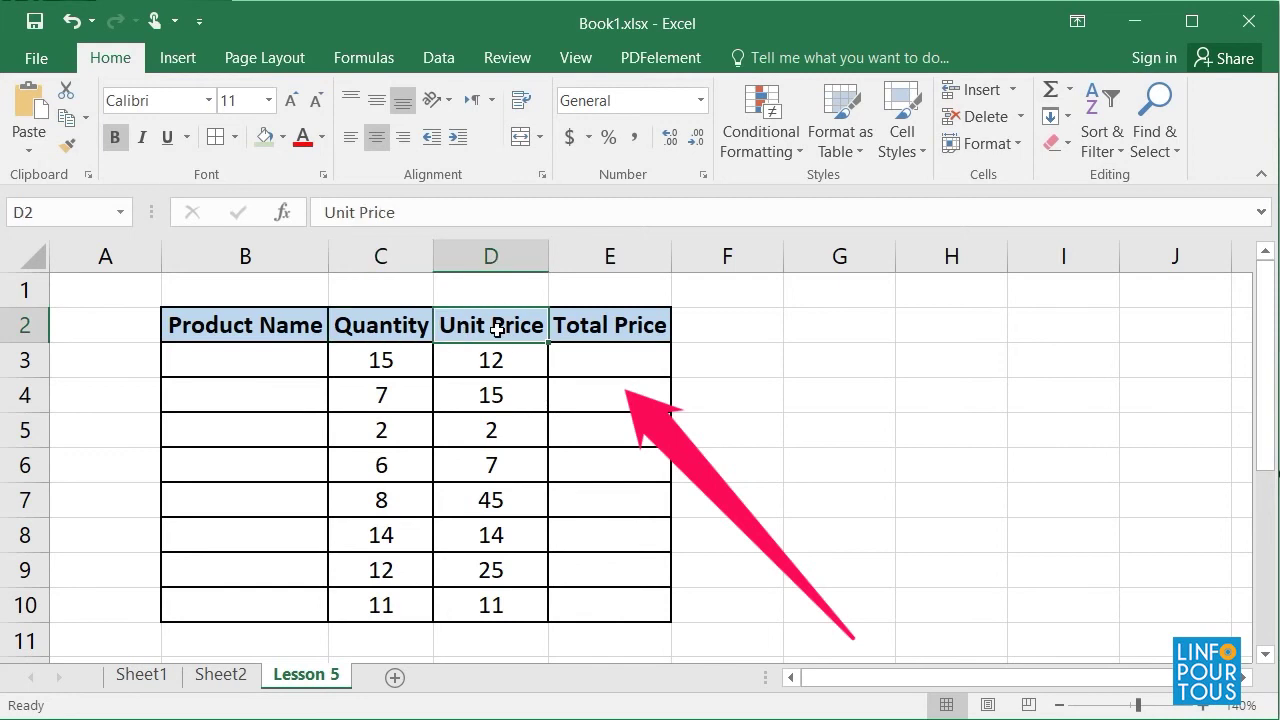
click(633, 320)
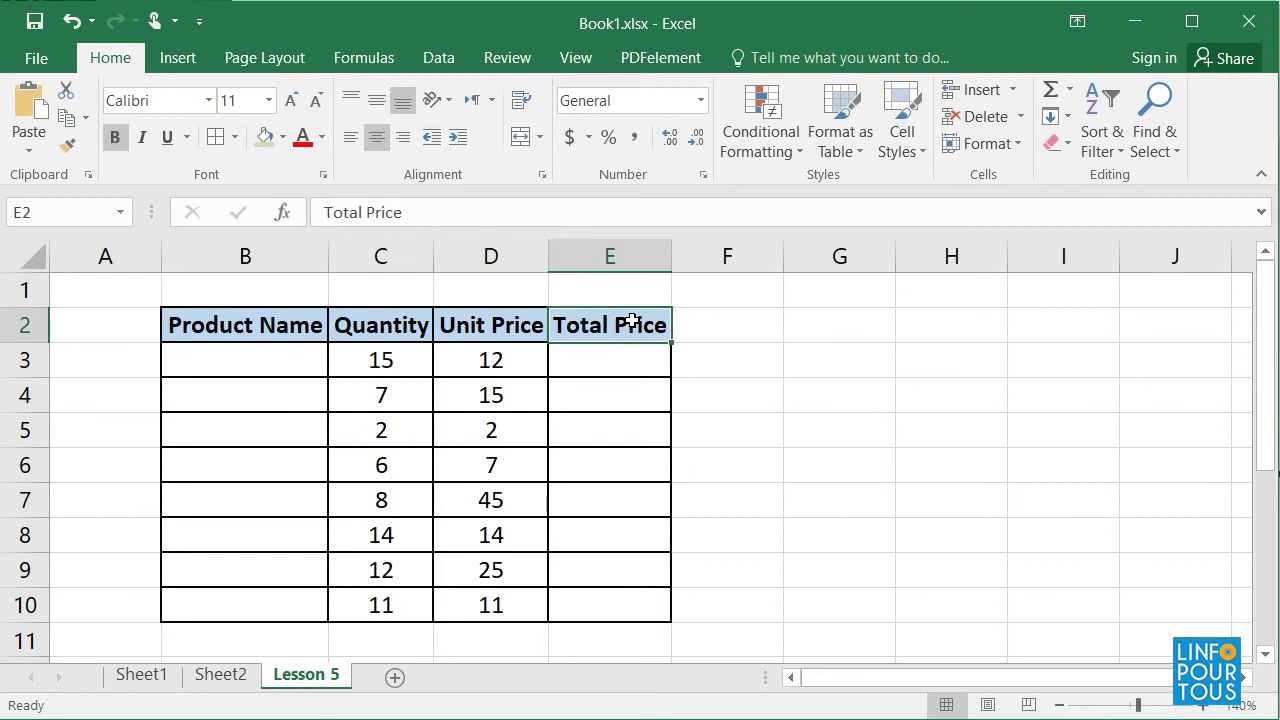
click(827, 329)
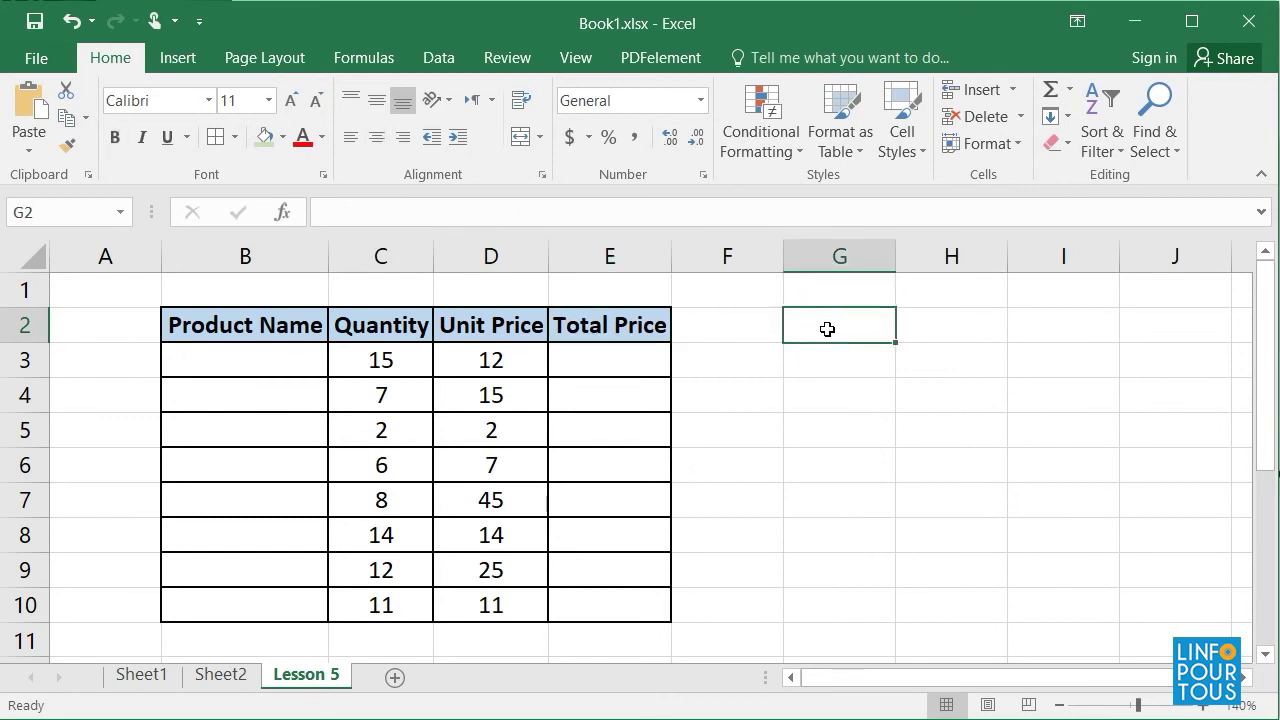
Step: Enter the formula =C3*D3 in E3 to multiply the first product's quantity by its unit price
click(610, 361)
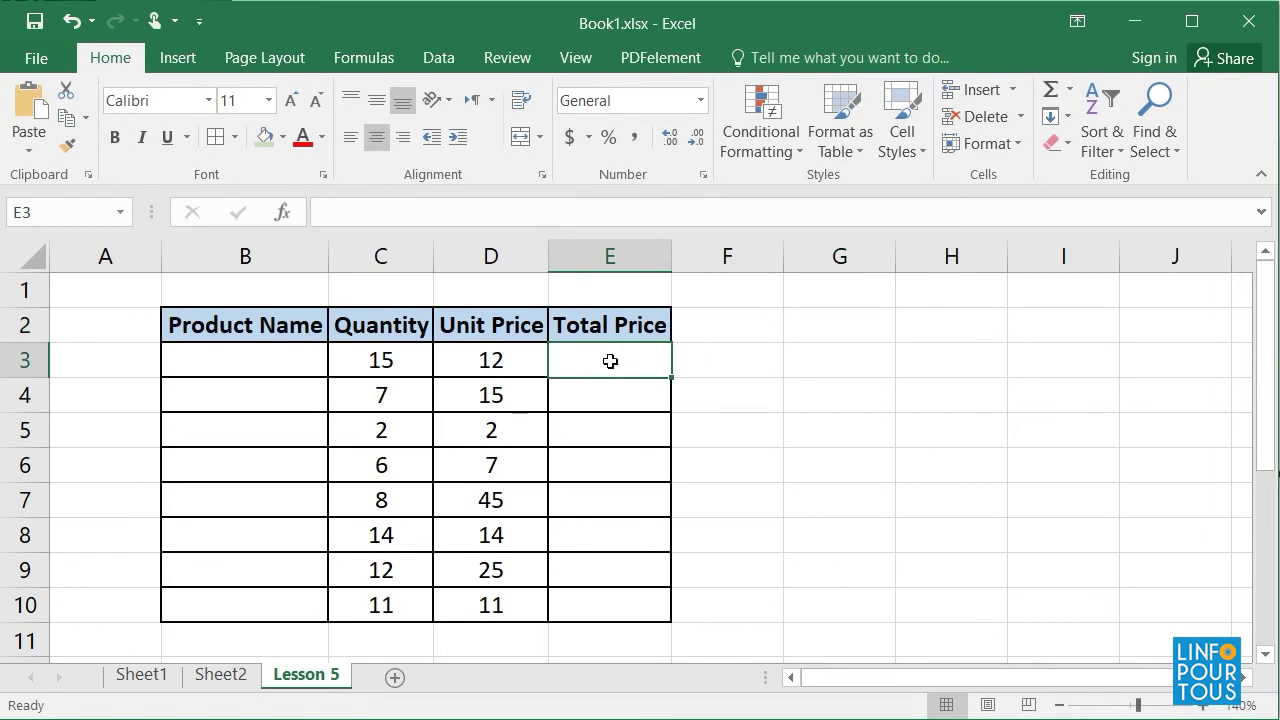
text(=c)
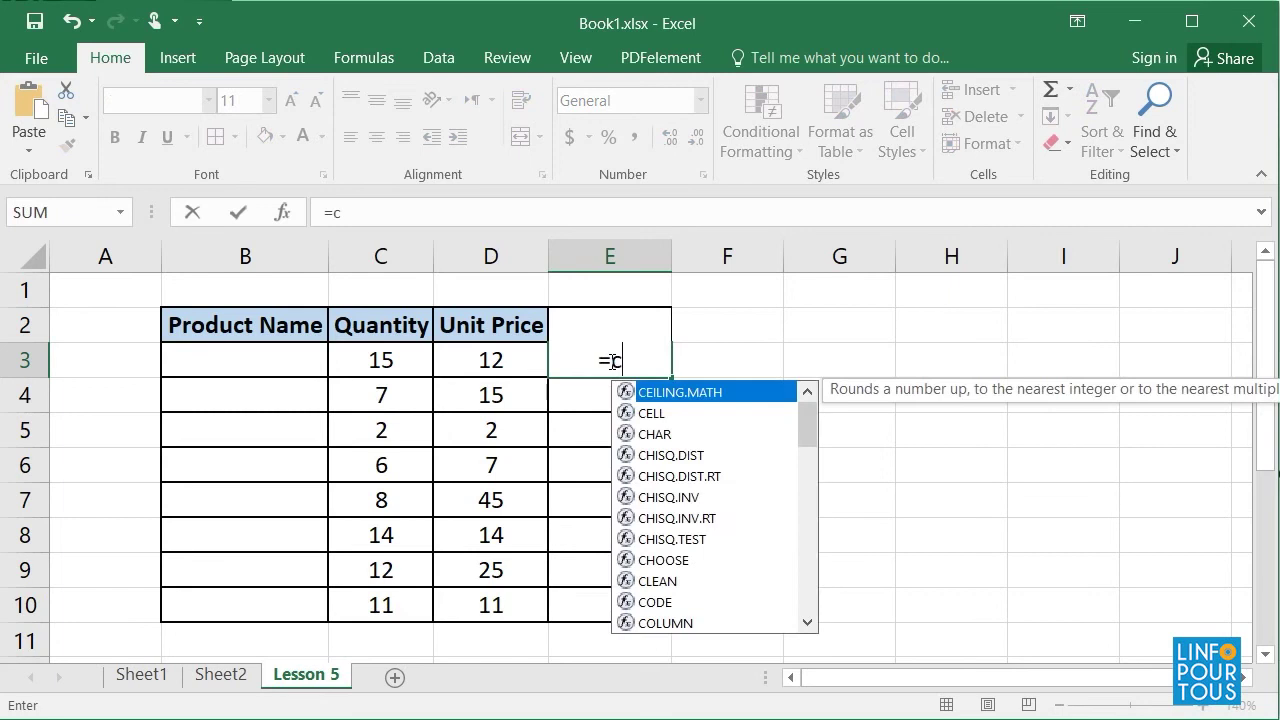
text(3*)
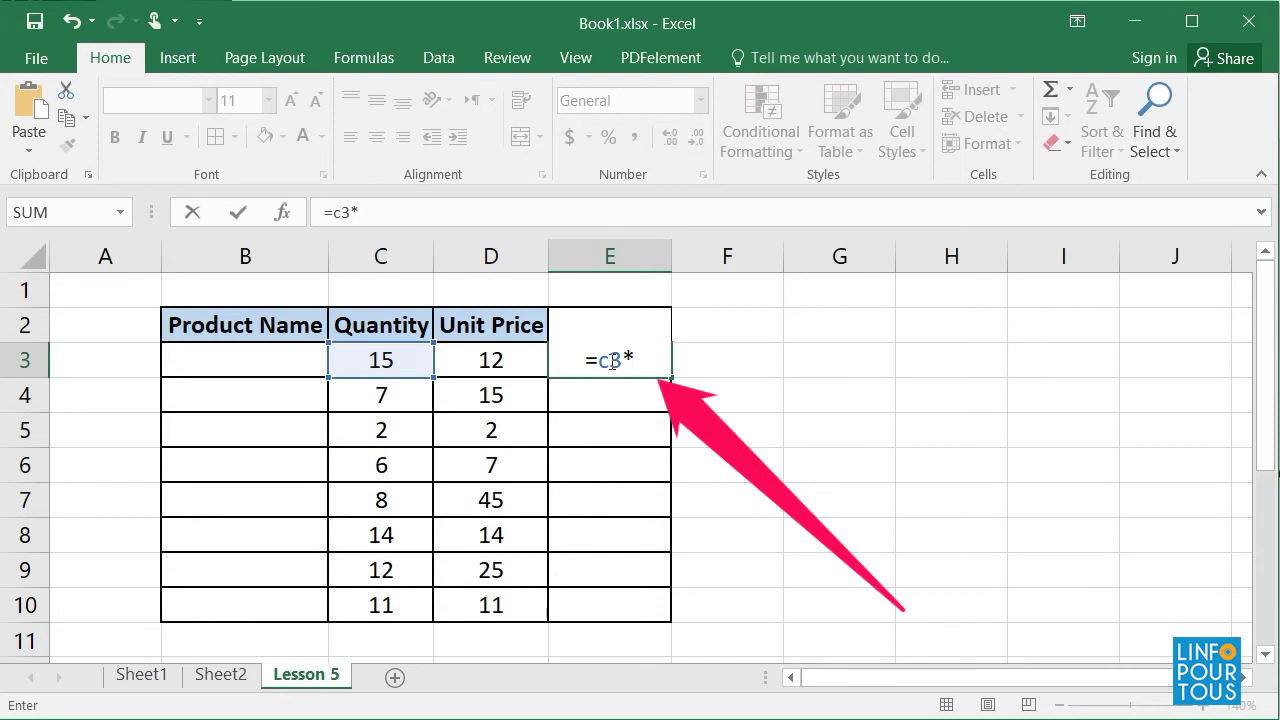
text(d)
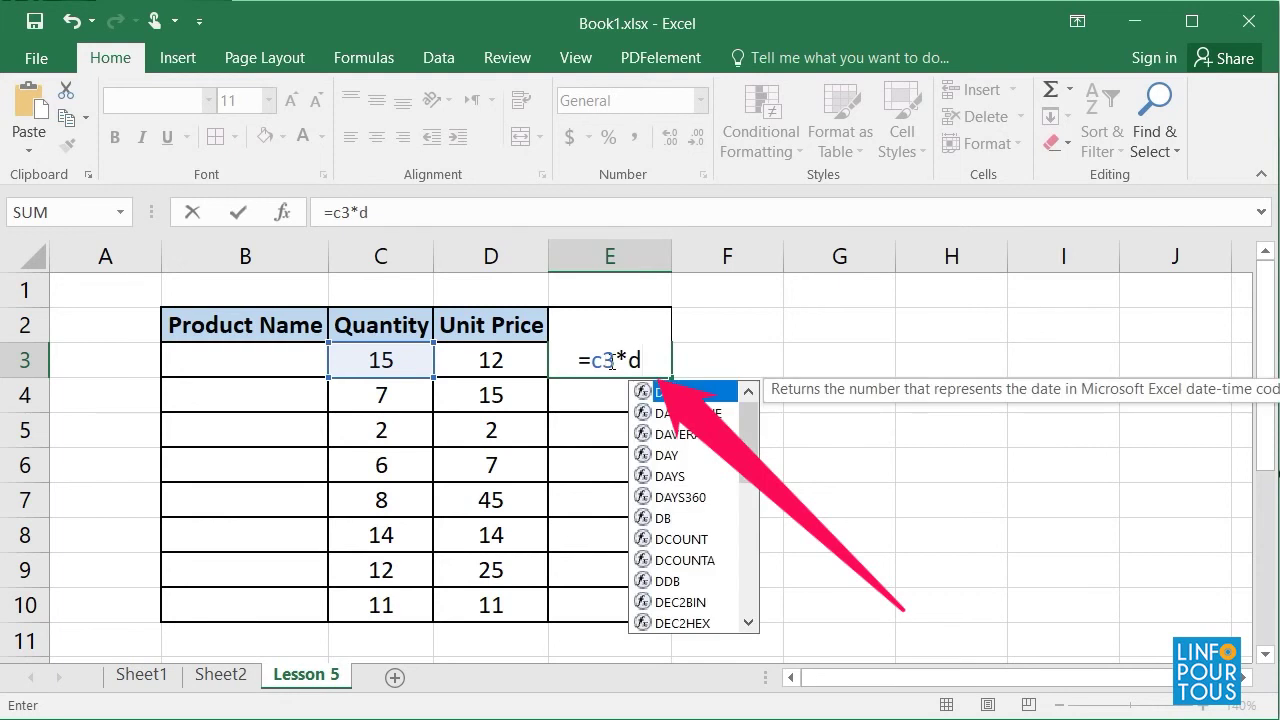
text(3)
key(Return)
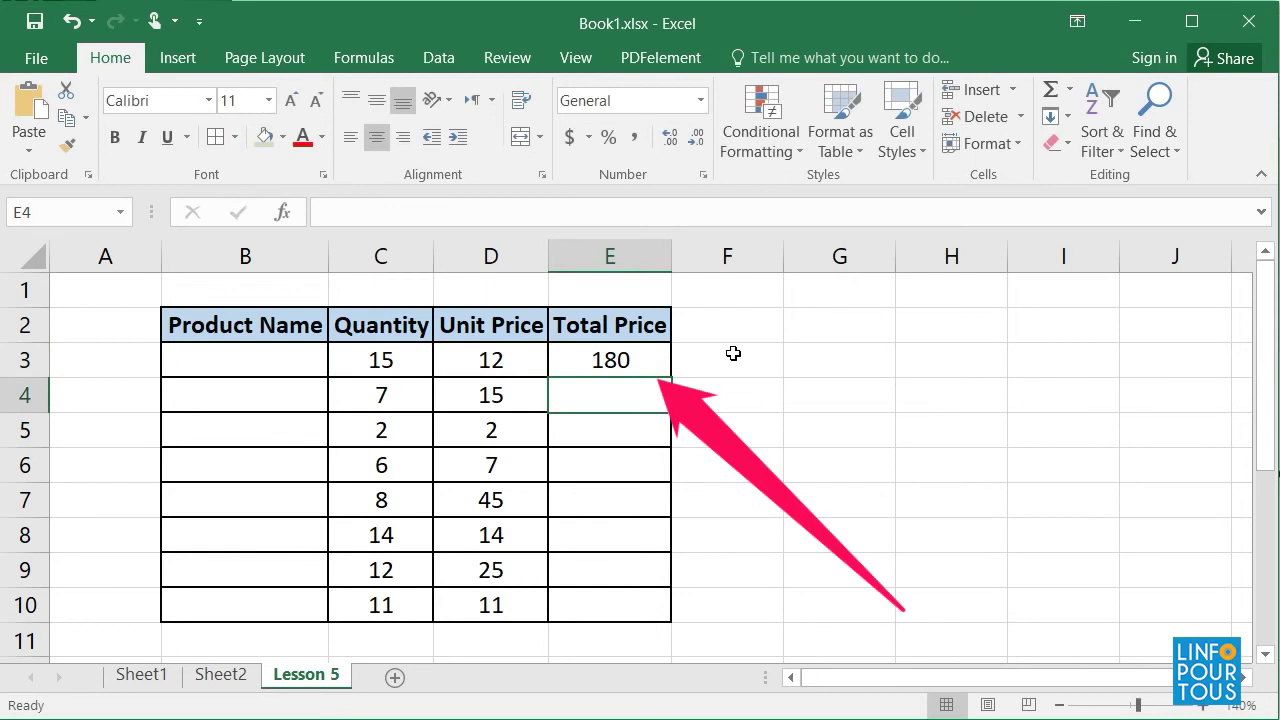
click(659, 353)
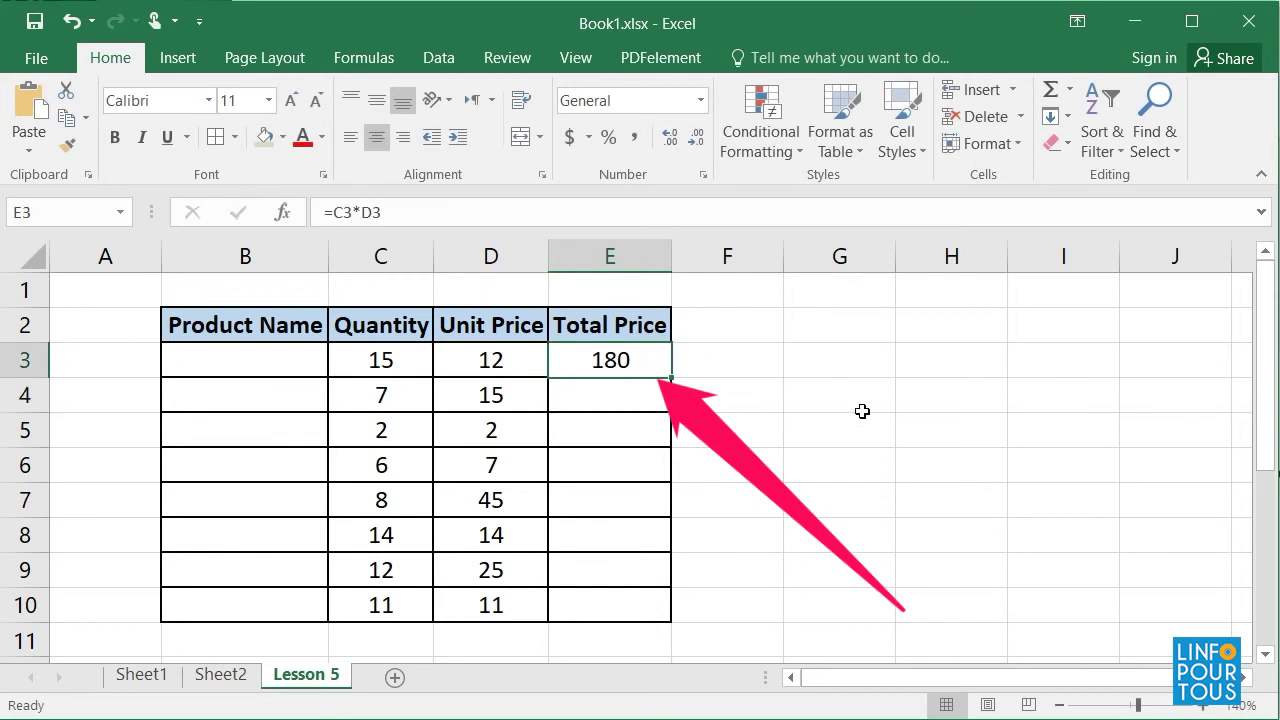
Step: Fill the E3 formula down the Total Price column through E10
click(603, 400)
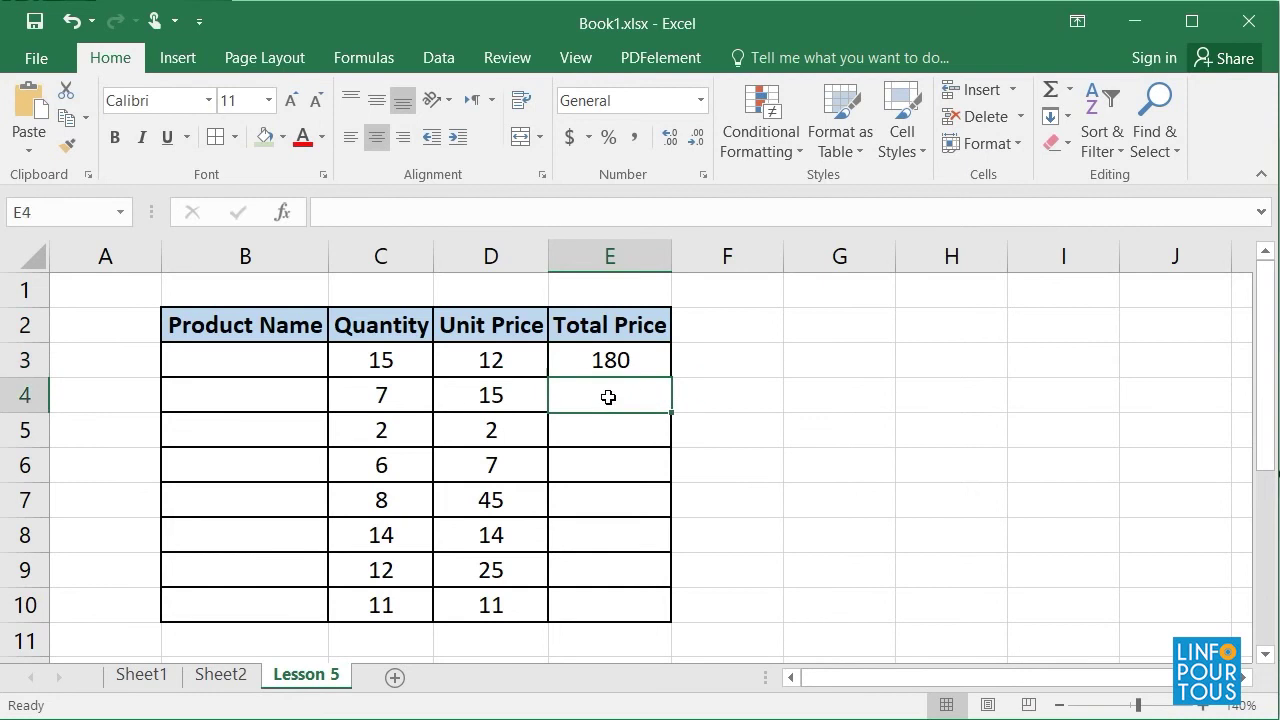
click(591, 427)
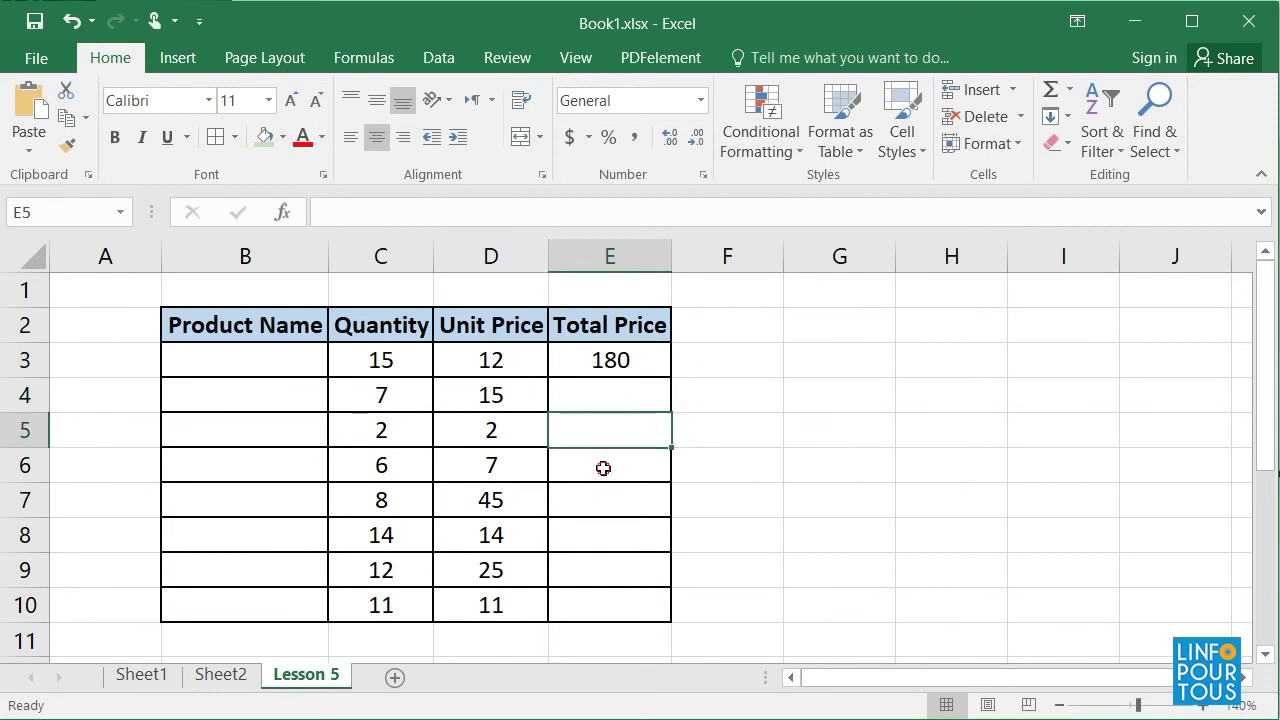
click(603, 466)
click(580, 503)
click(583, 530)
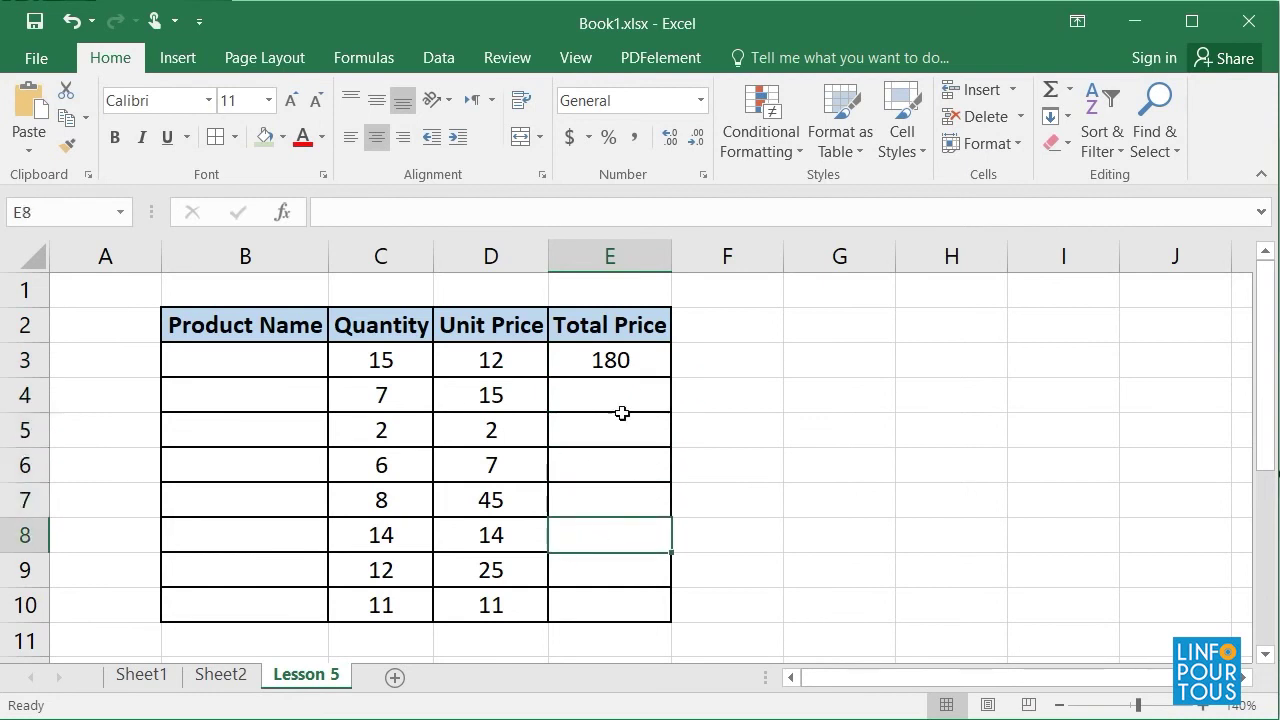
click(624, 362)
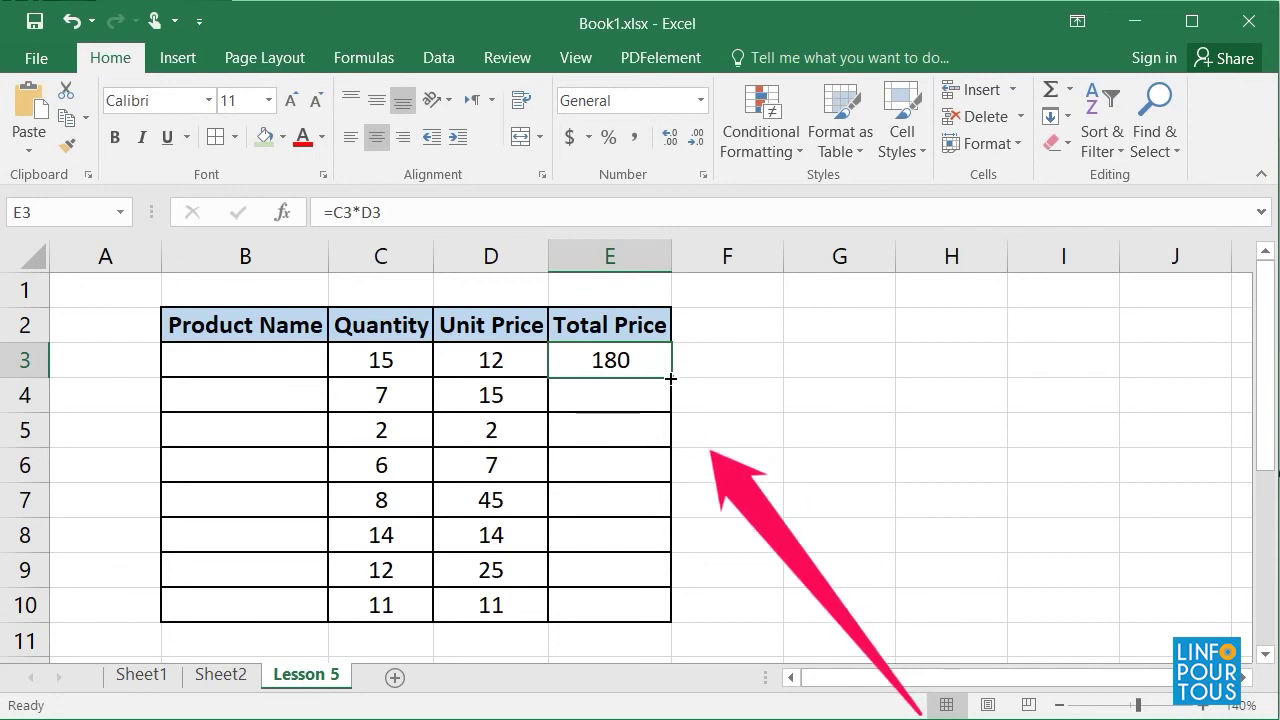
drag(671, 378, 671, 622)
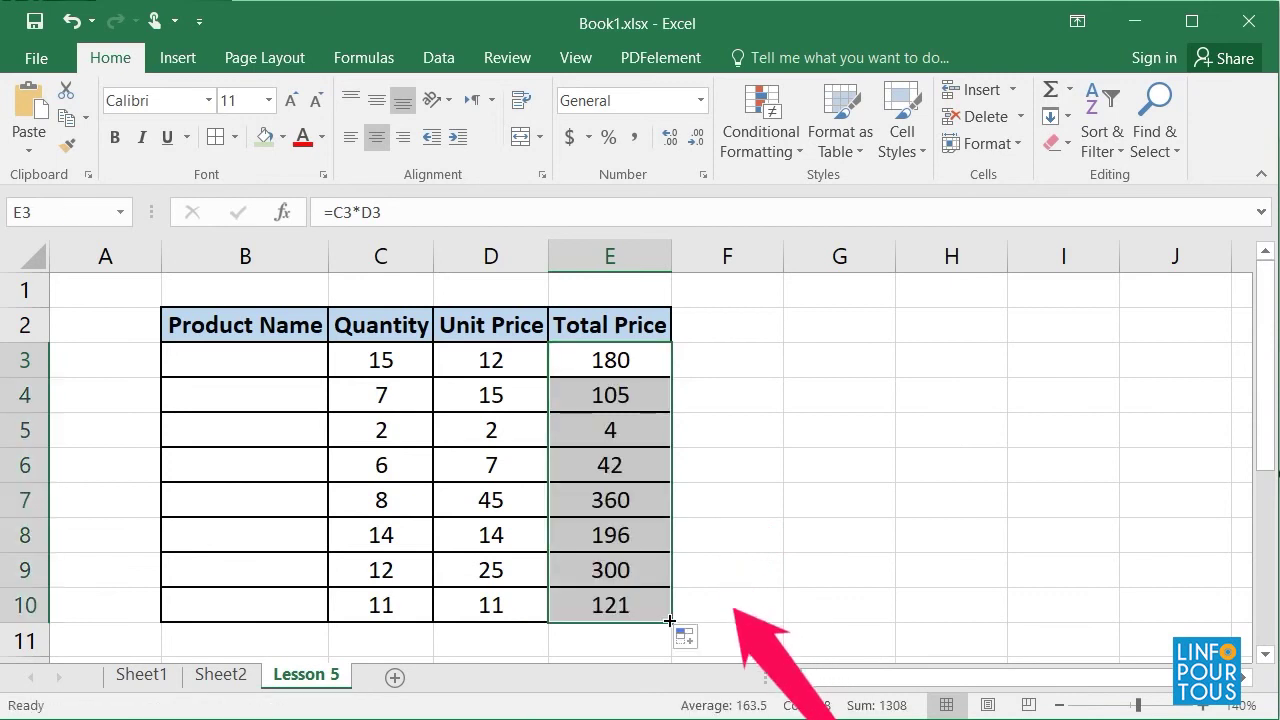
Step: Examine the copied Total Price formulas in E5:E10, and compare the formula in E3 with the unit price in D3
click(793, 428)
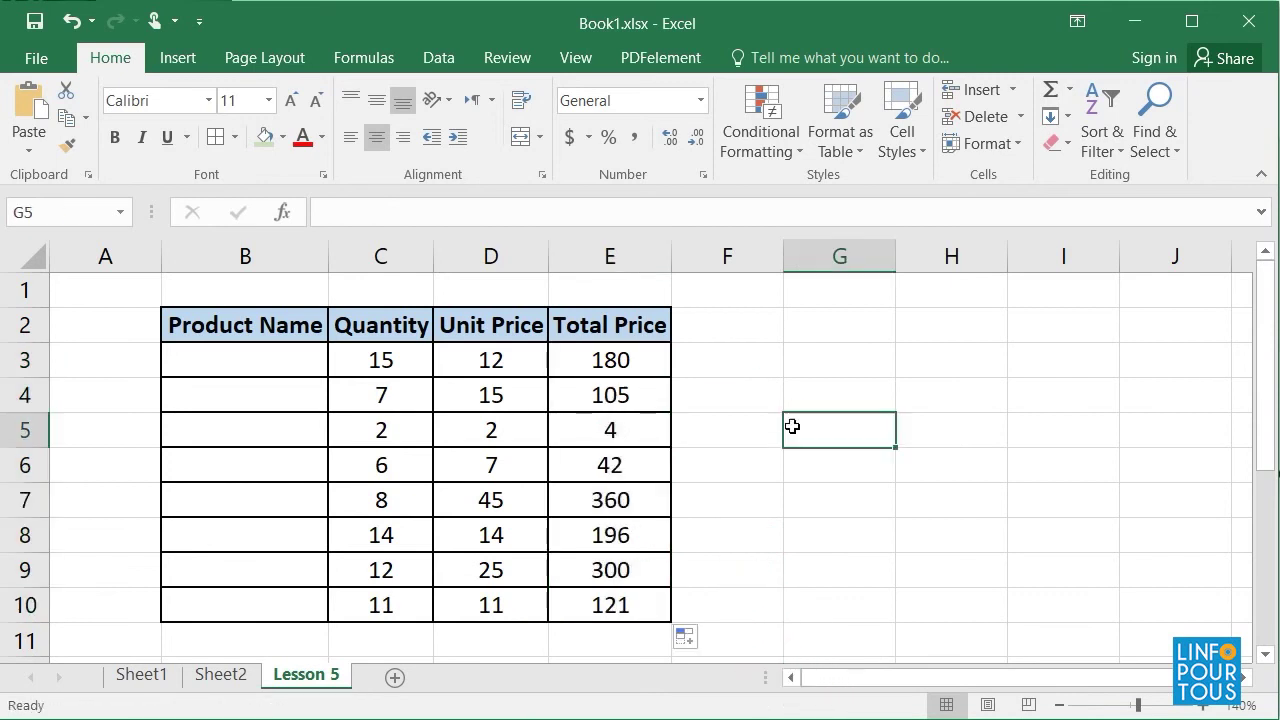
click(622, 431)
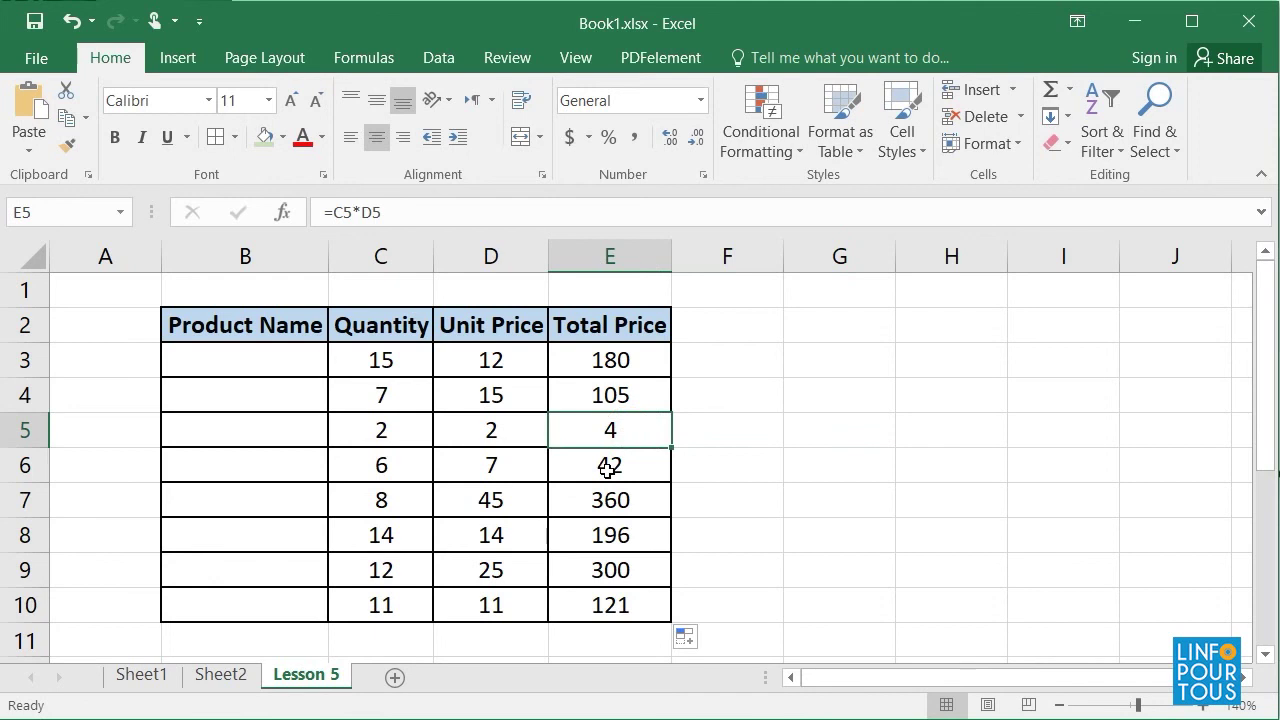
click(606, 467)
click(609, 502)
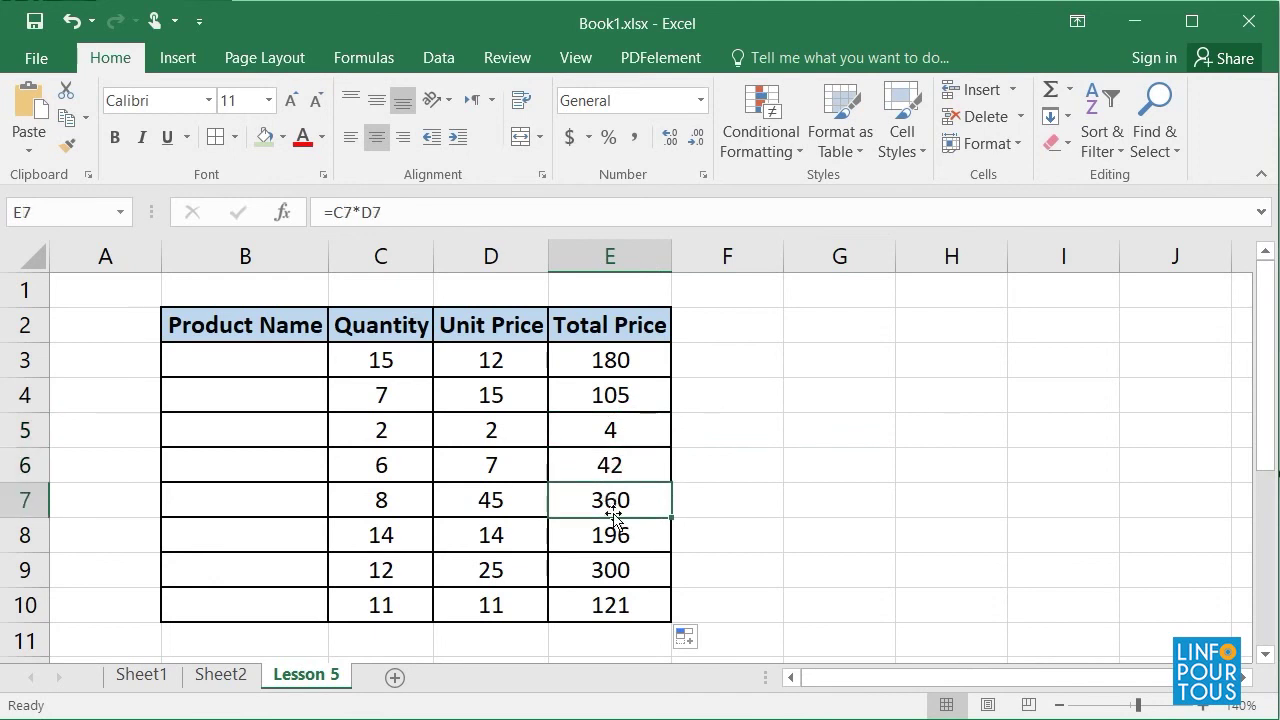
click(610, 533)
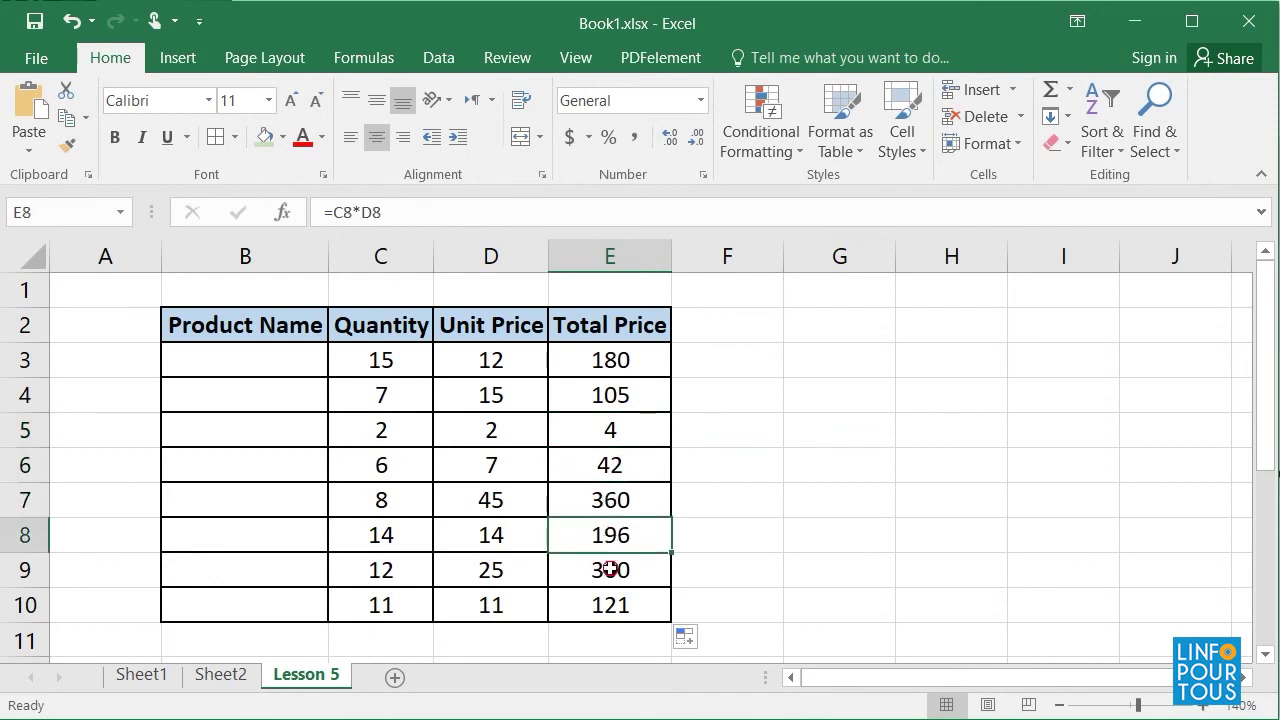
click(609, 568)
click(597, 606)
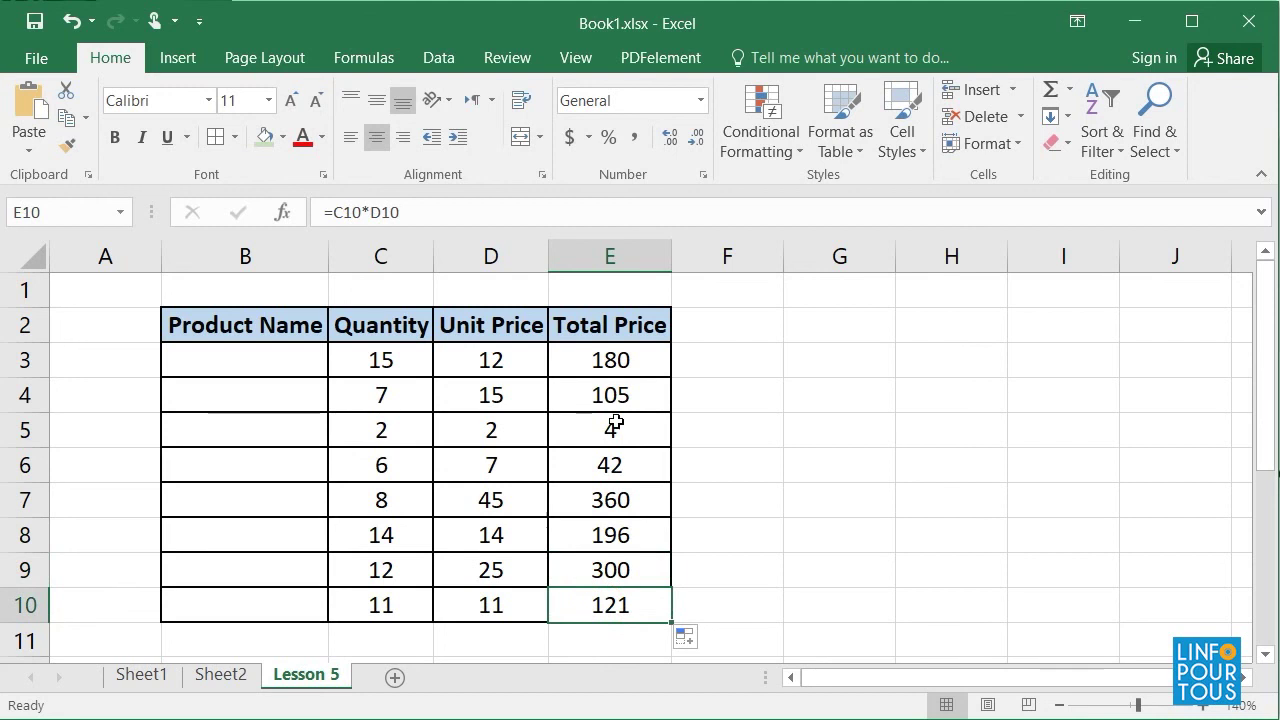
click(616, 356)
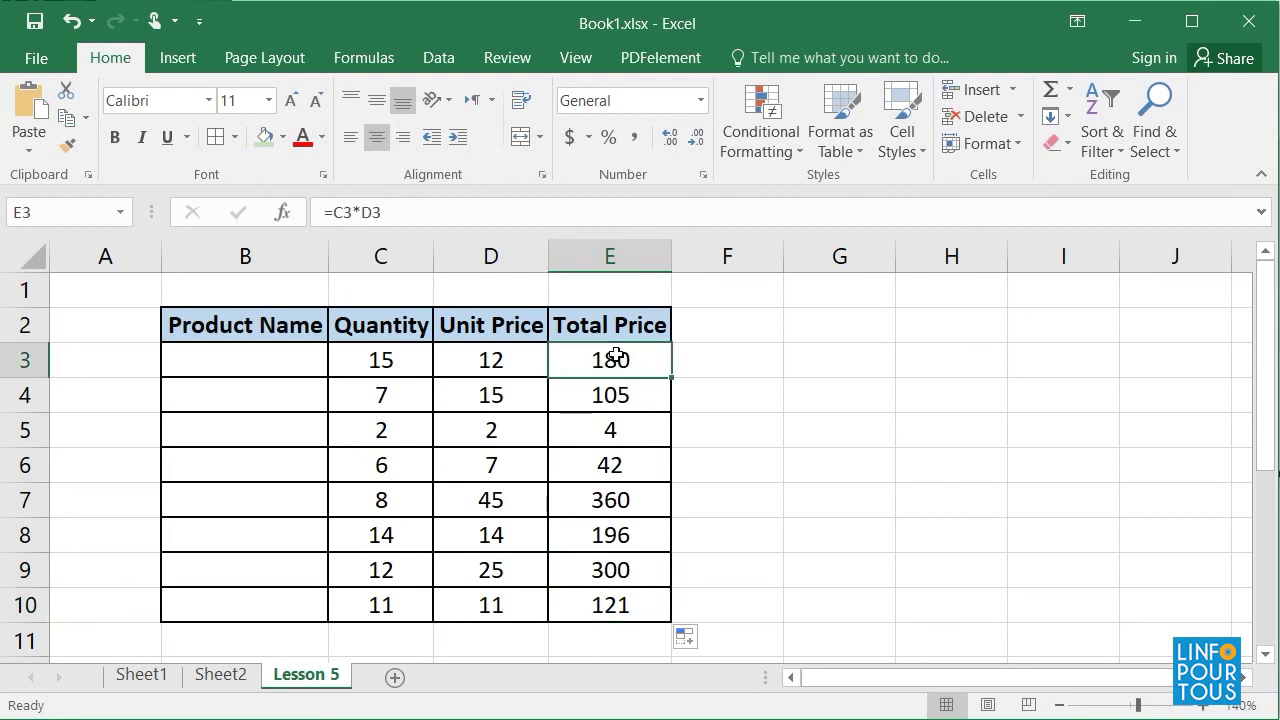
click(476, 364)
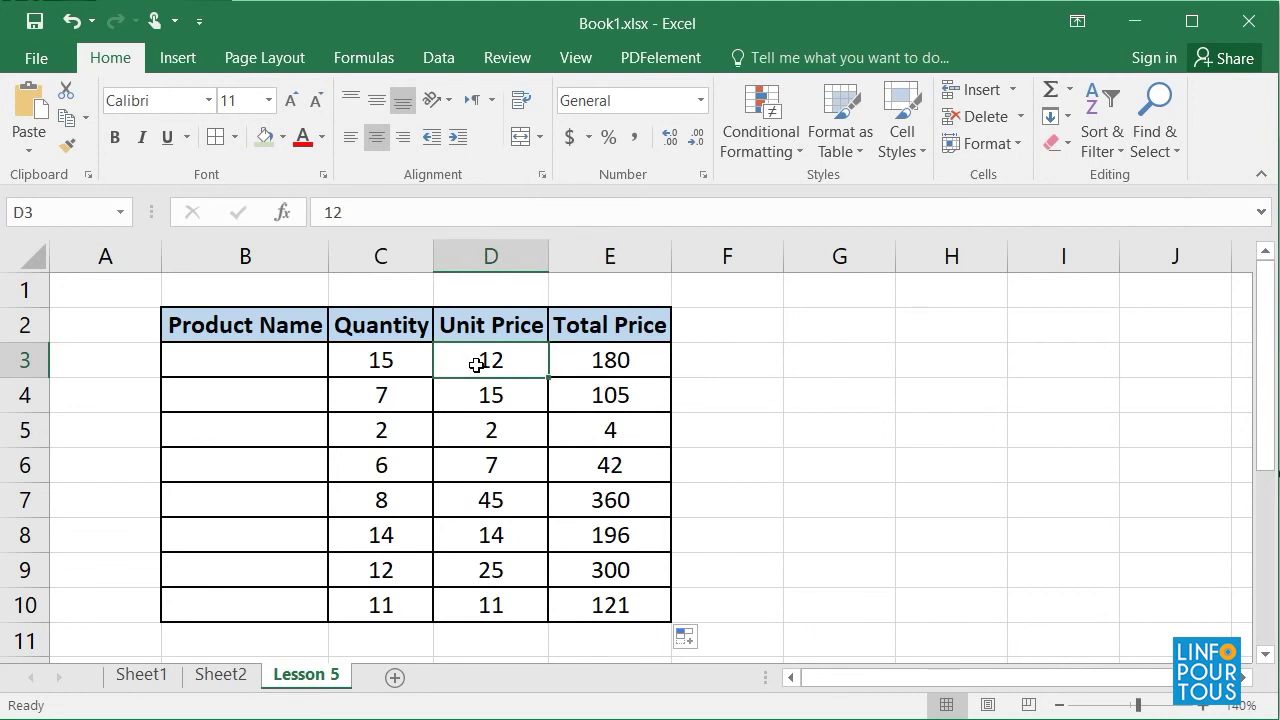
click(598, 363)
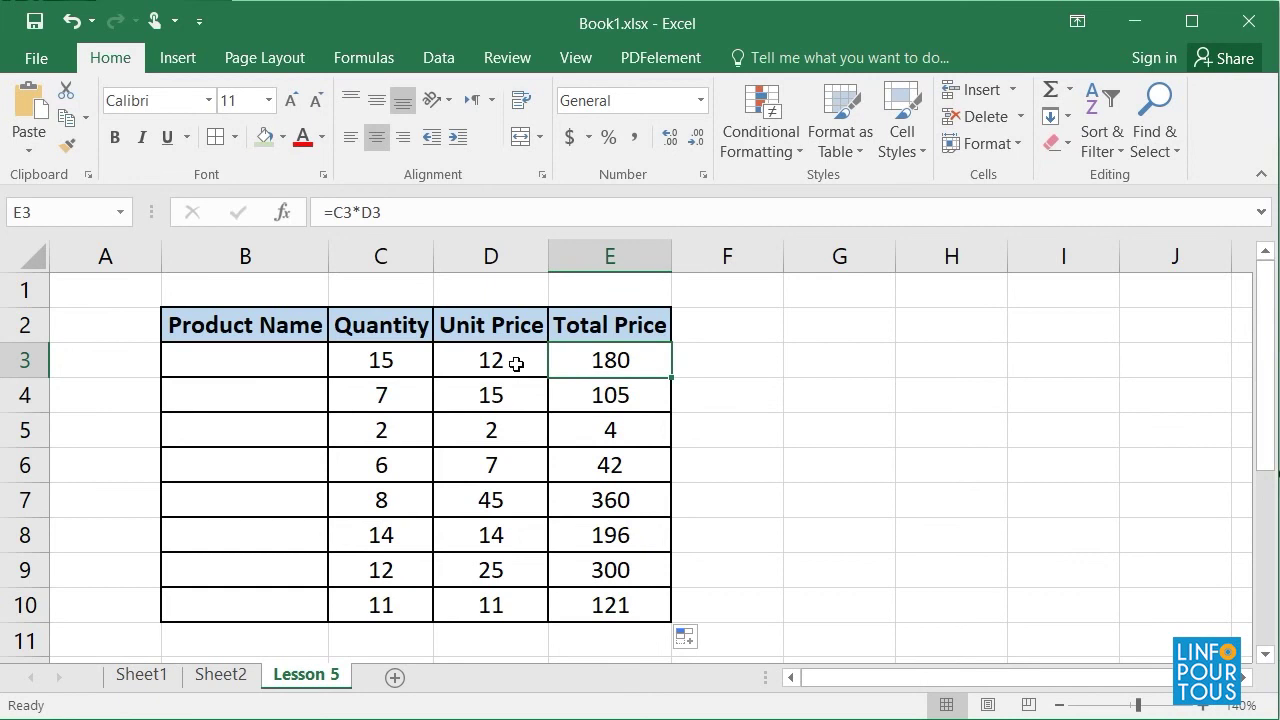
Step: Add a dollar sign after the number in D3 so the unit price reads 12$
click(487, 363)
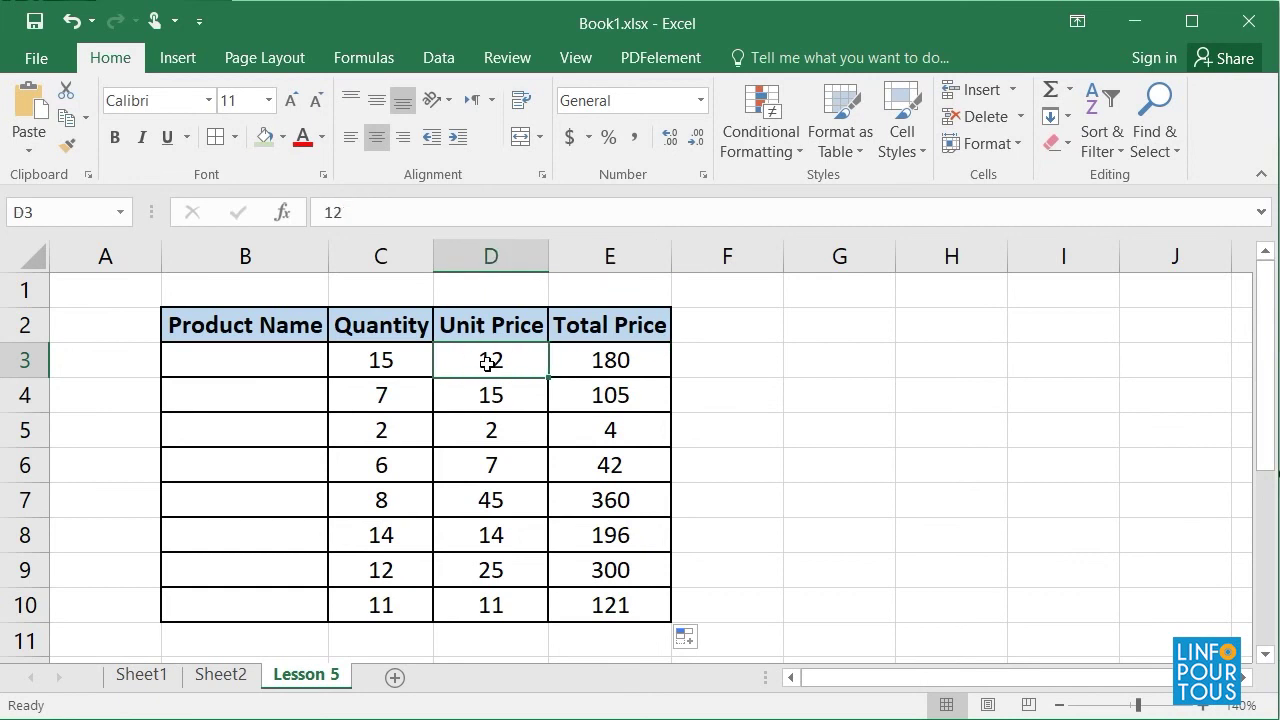
click(388, 211)
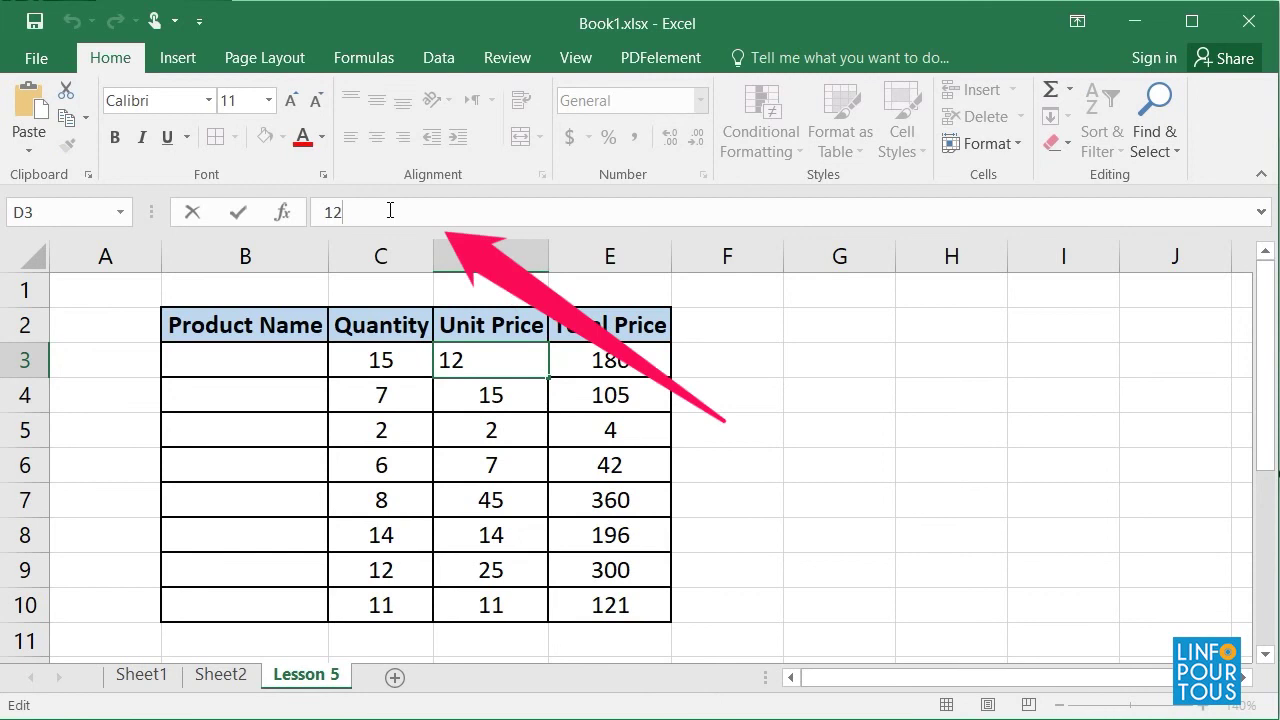
text($)
key(Return)
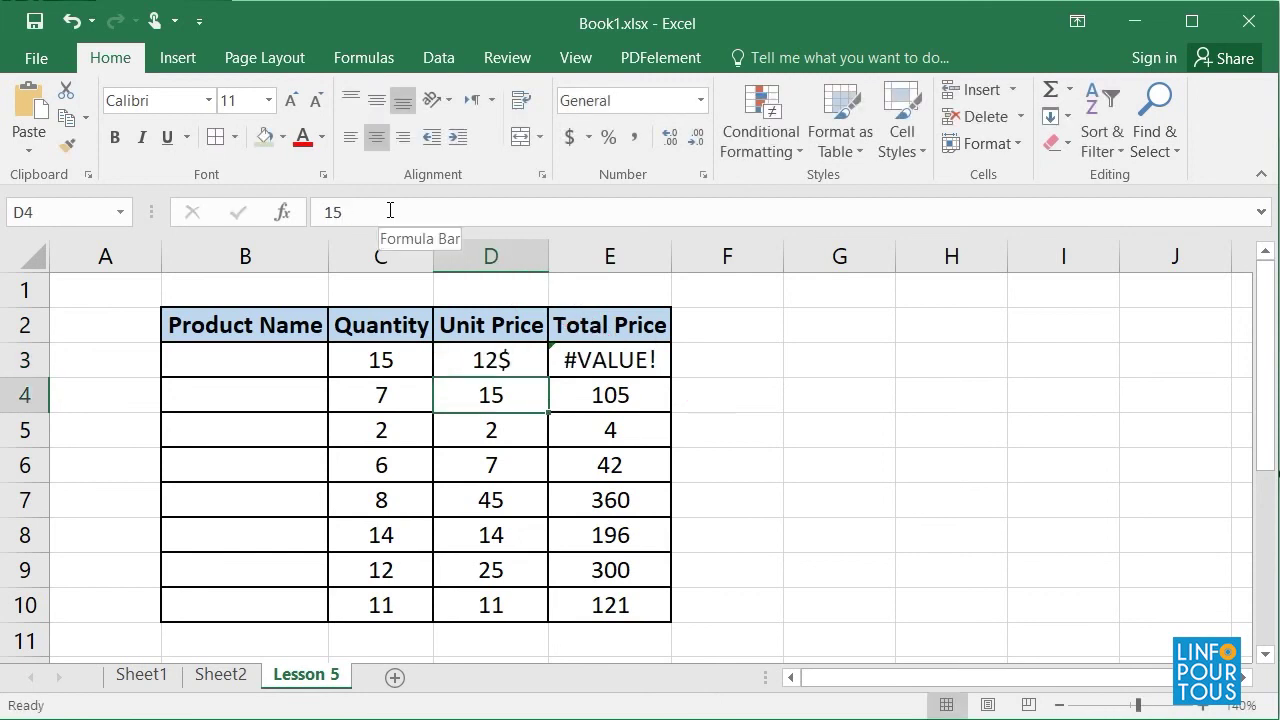
Step: Inspect the Total Price formula in E3 and the 12$ entry in D3 that it refers to
click(637, 357)
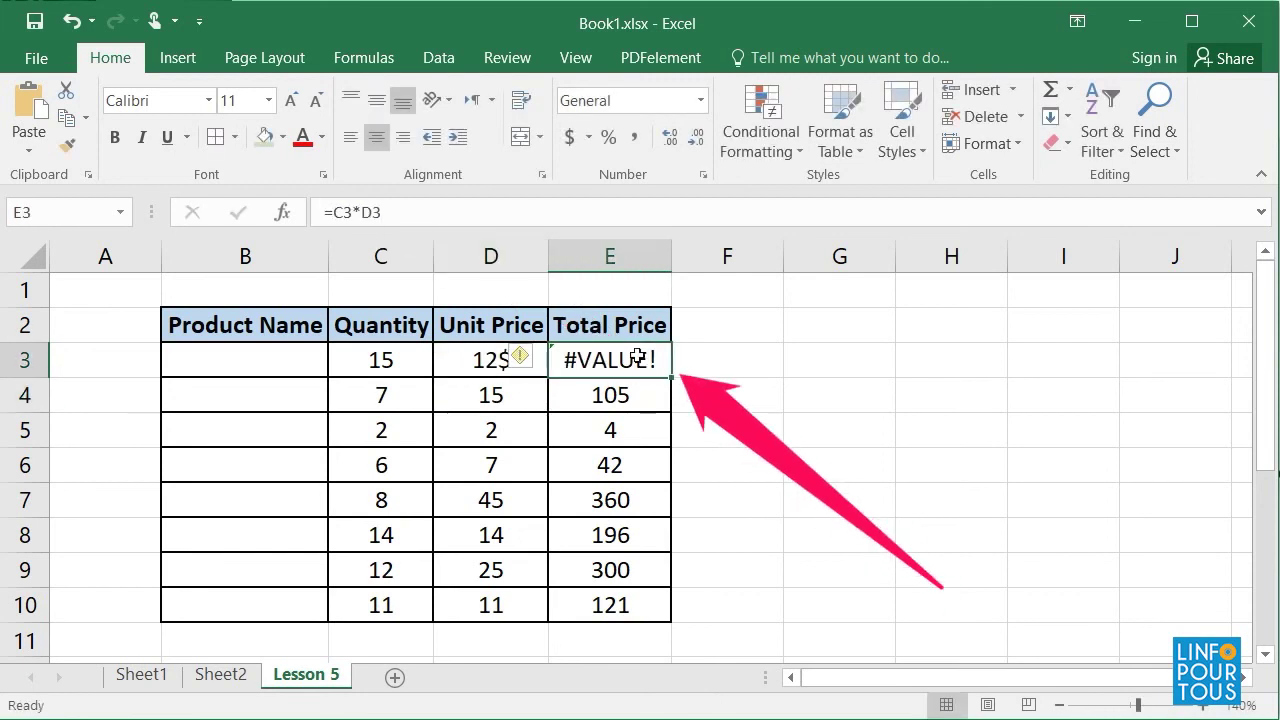
click(481, 352)
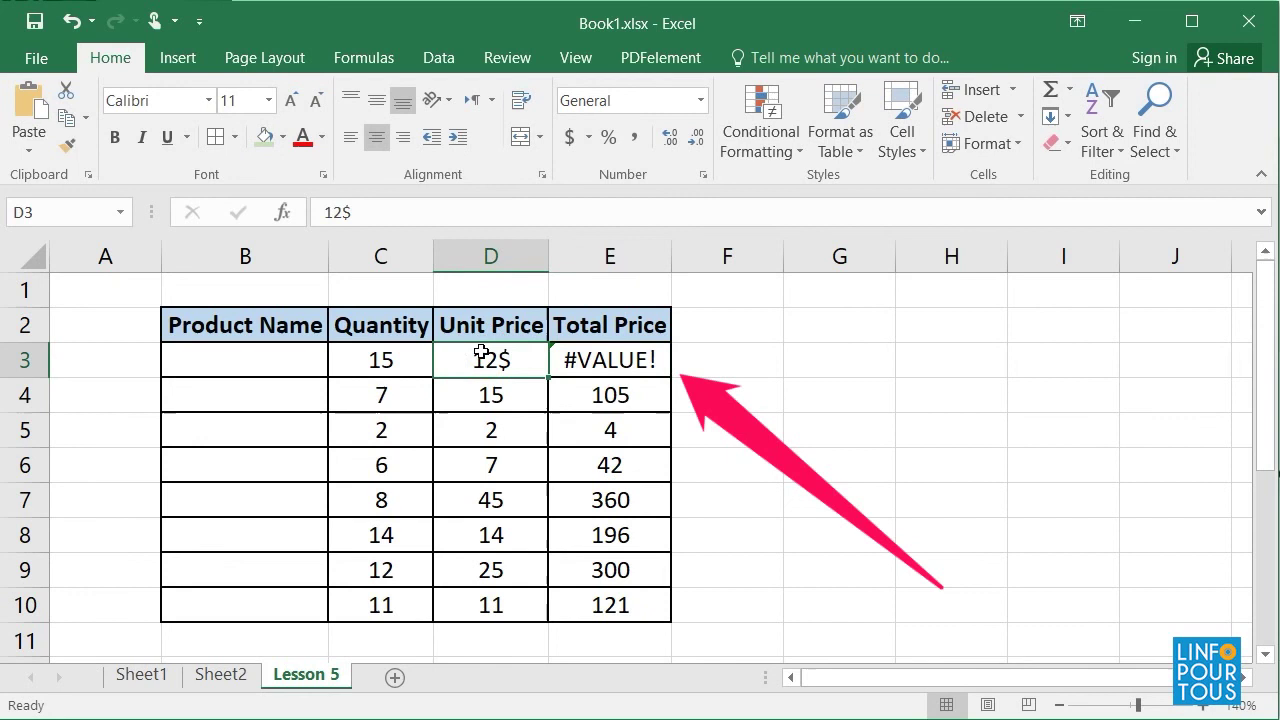
click(614, 360)
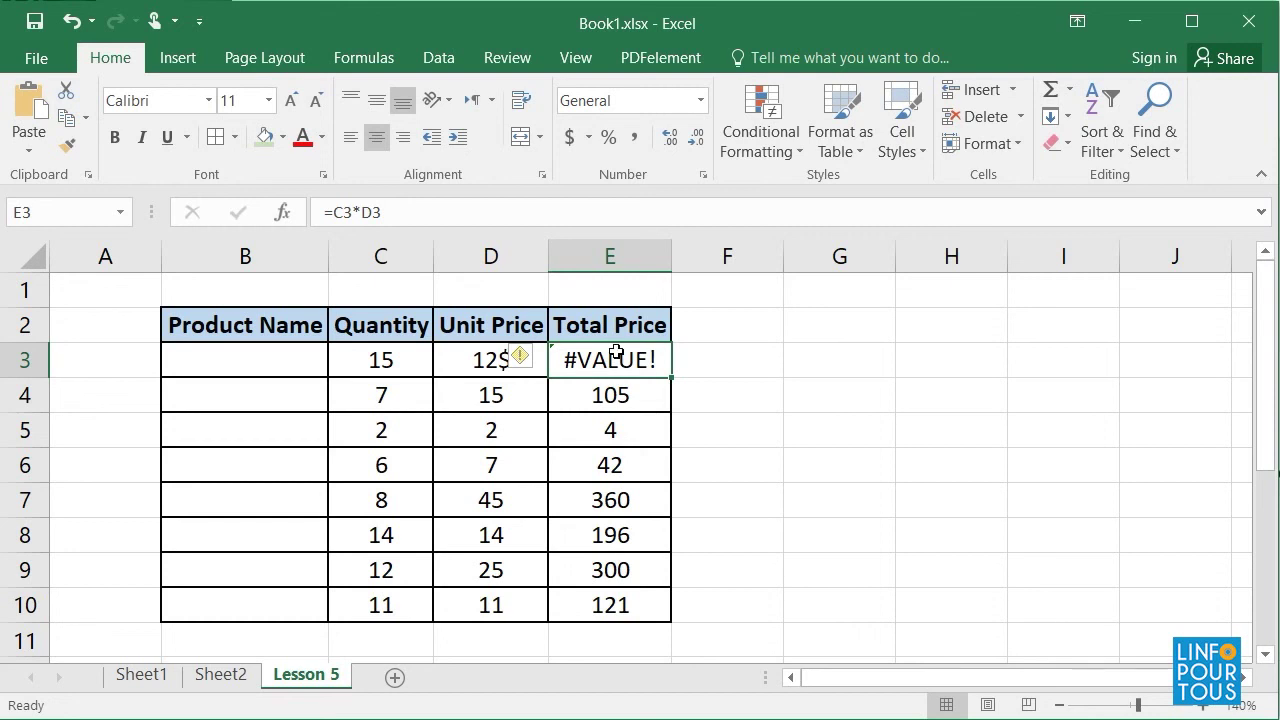
click(476, 361)
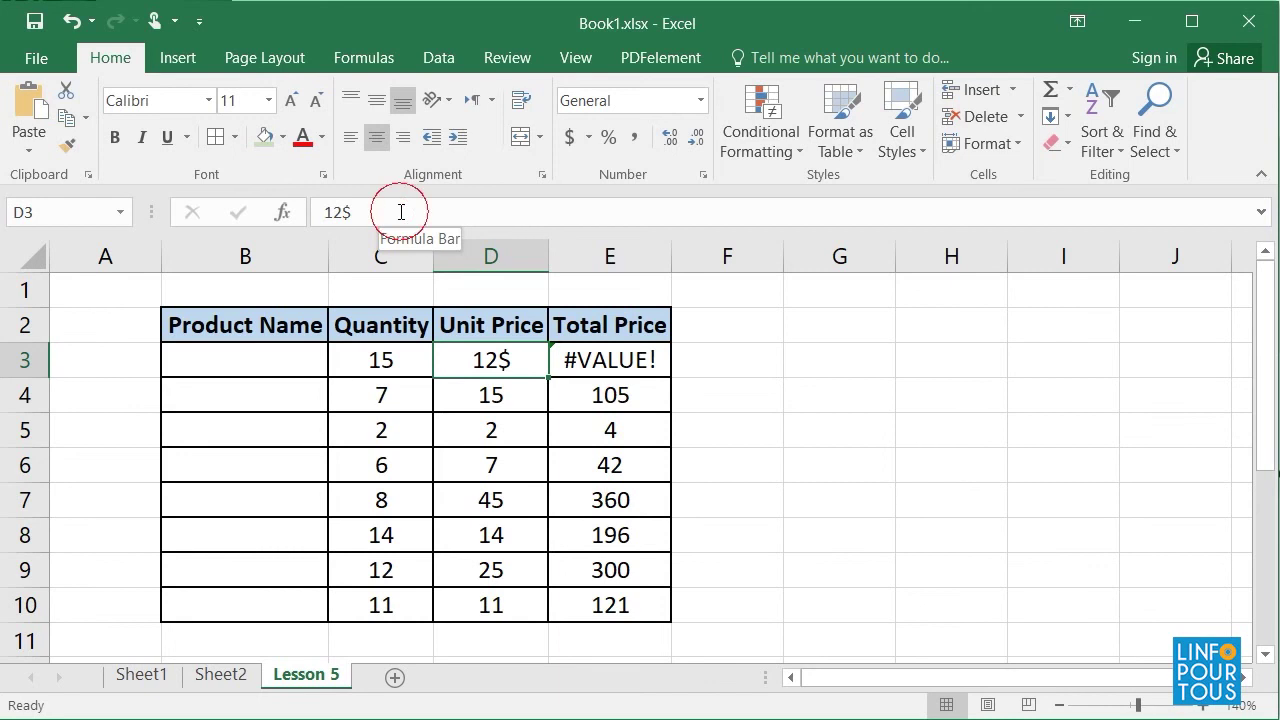
click(484, 394)
click(484, 366)
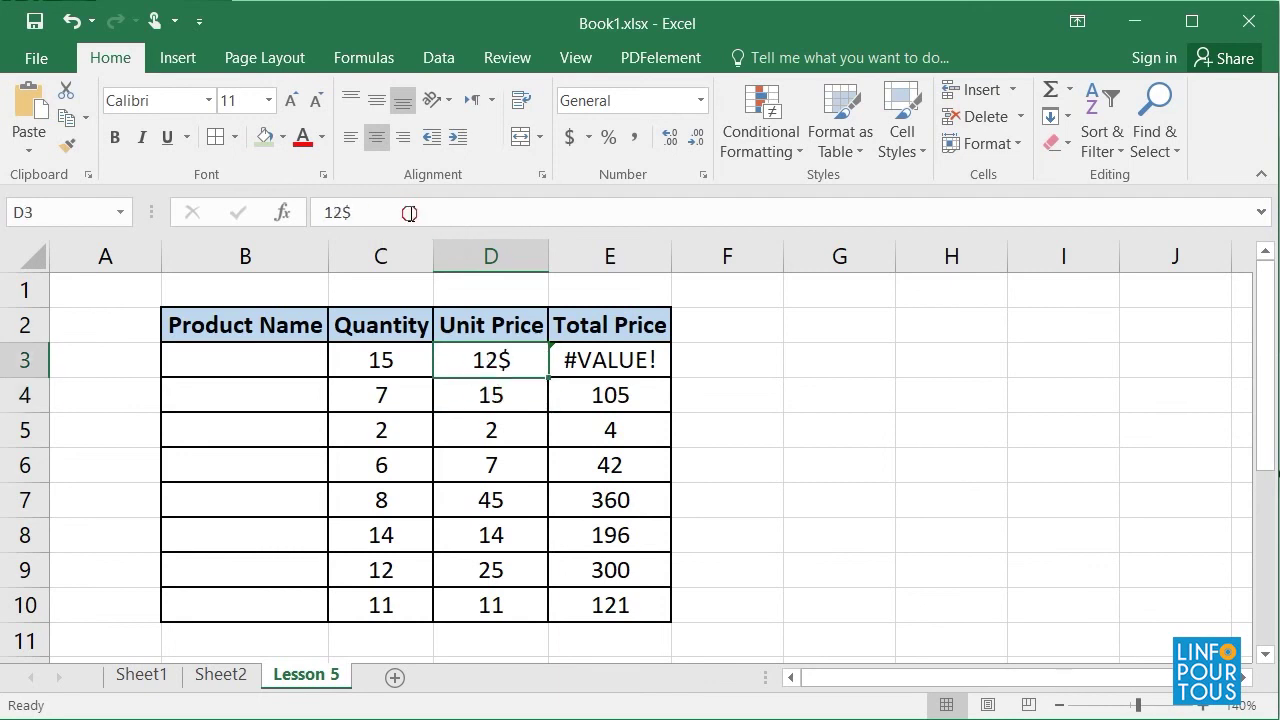
double_click(514, 362)
key(BackSpace)
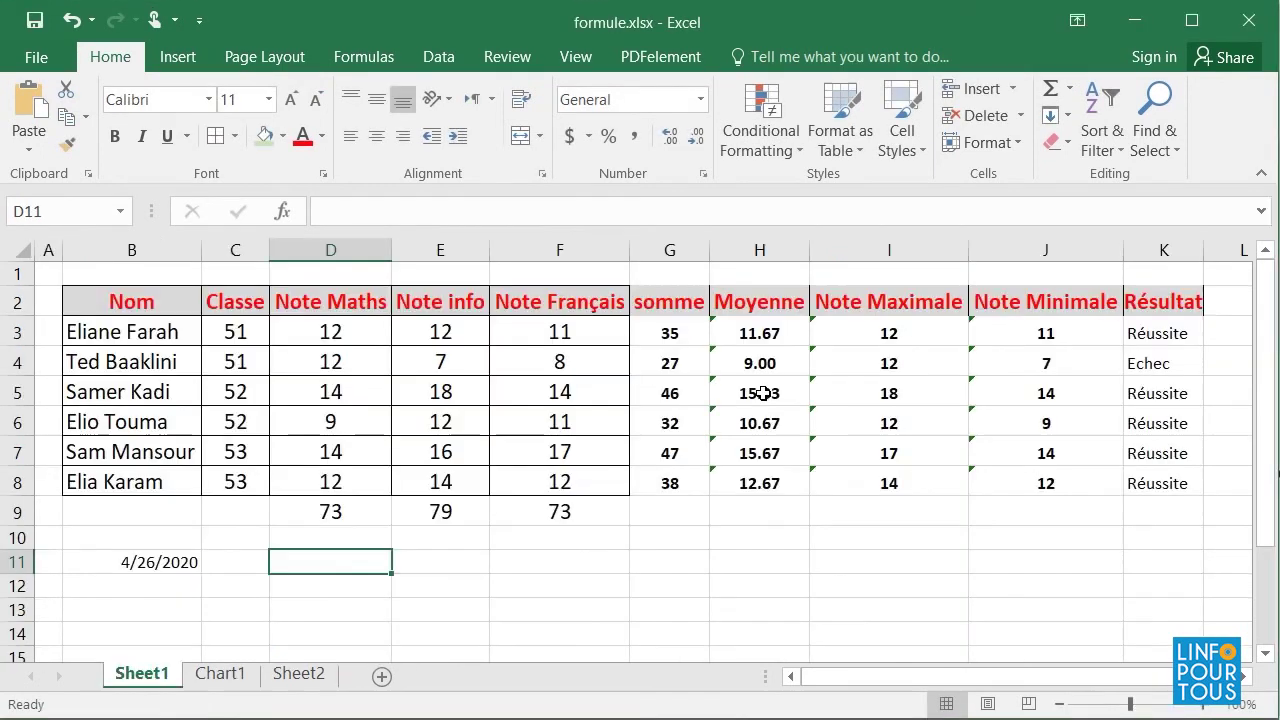
Step: Look through the sheets of the formule.xlsx workbook and return to the Lesson 5 sheet of Book1.xlsx
click(306, 674)
click(222, 674)
click(132, 674)
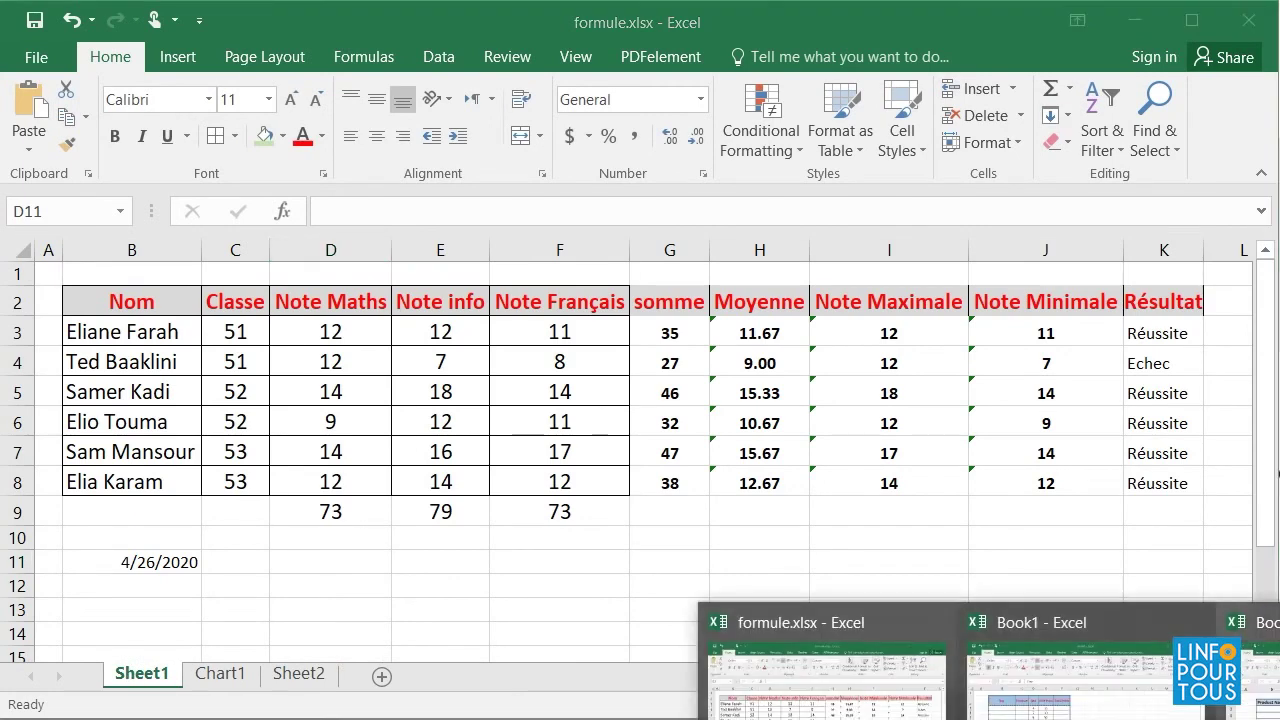
click(1103, 690)
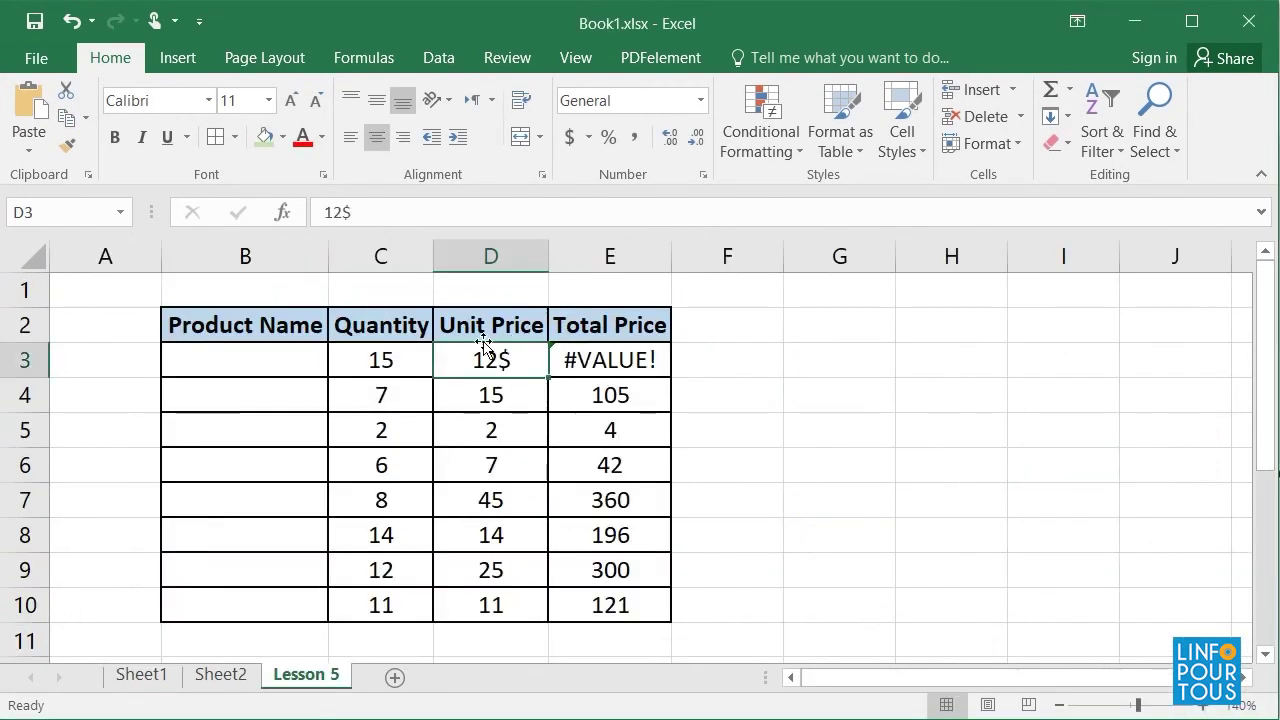
Step: Remove the dollar sign from the unit price in D3 so the cell holds the plain number 12
click(410, 212)
key(BackSpace)
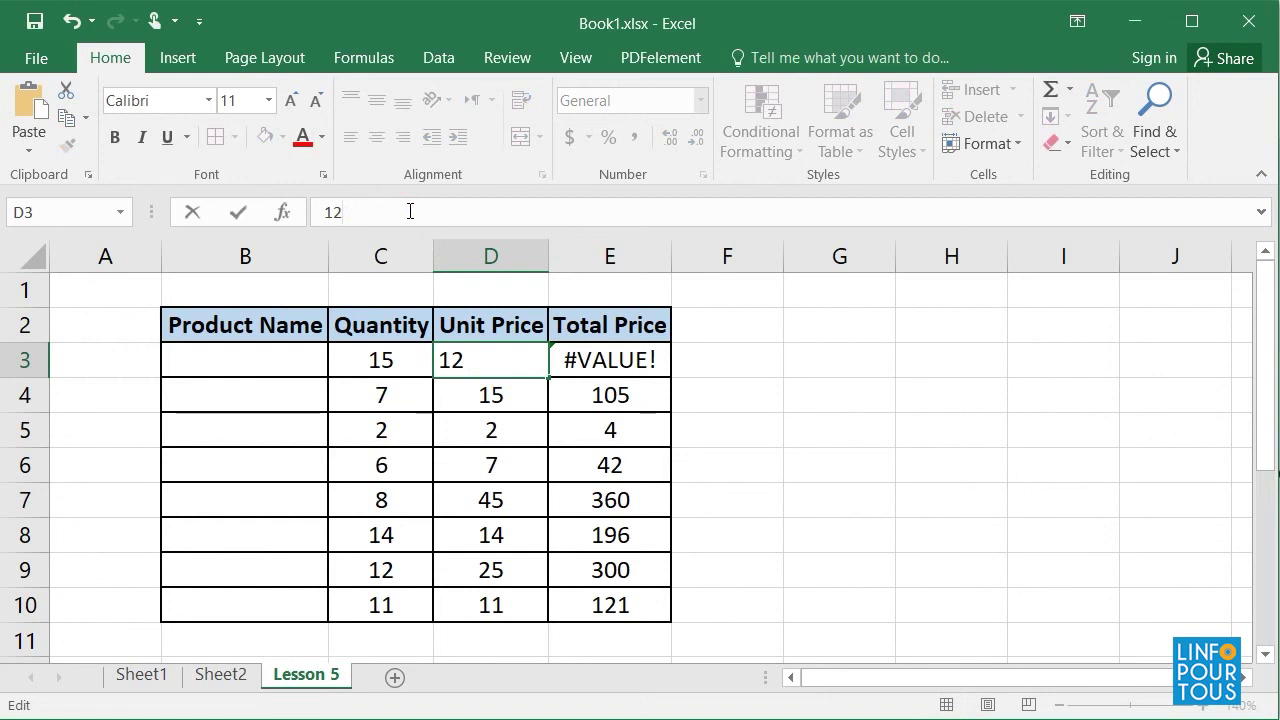
key(Return)
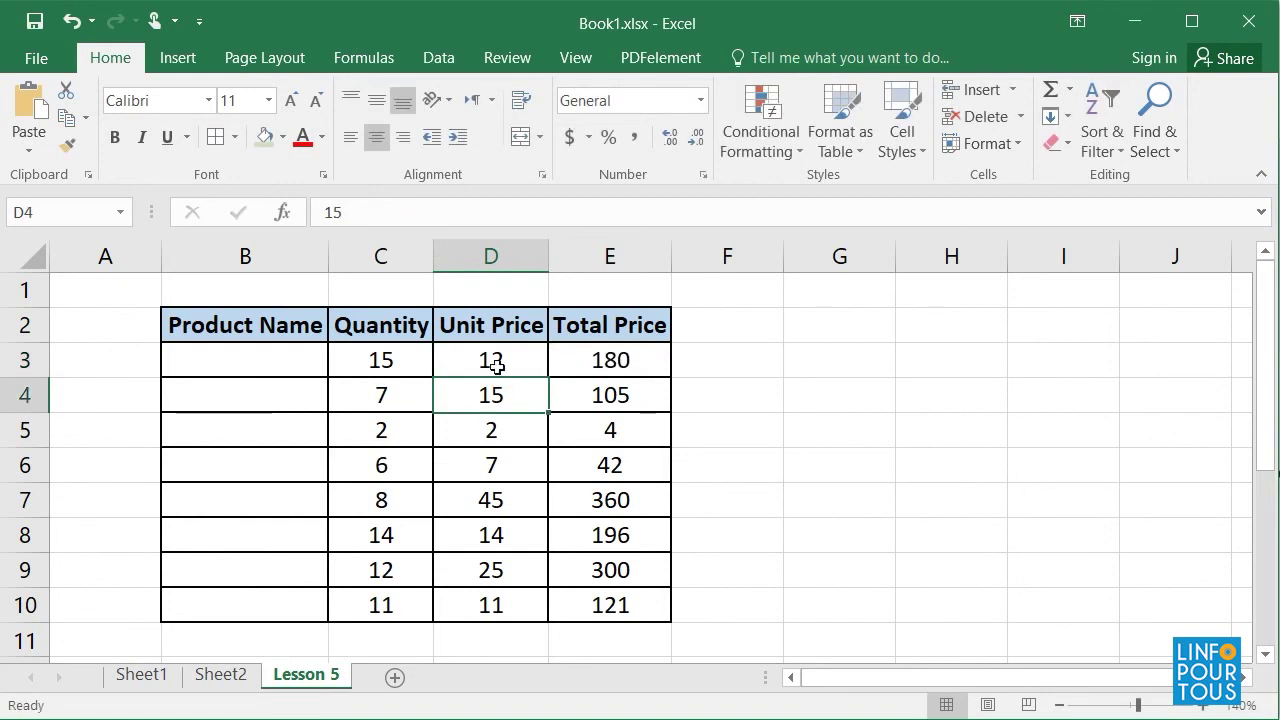
Step: Apply the Currency number format to the unit prices in D3:D10 and check the formatted cells D3 to D5
drag(497, 360, 511, 604)
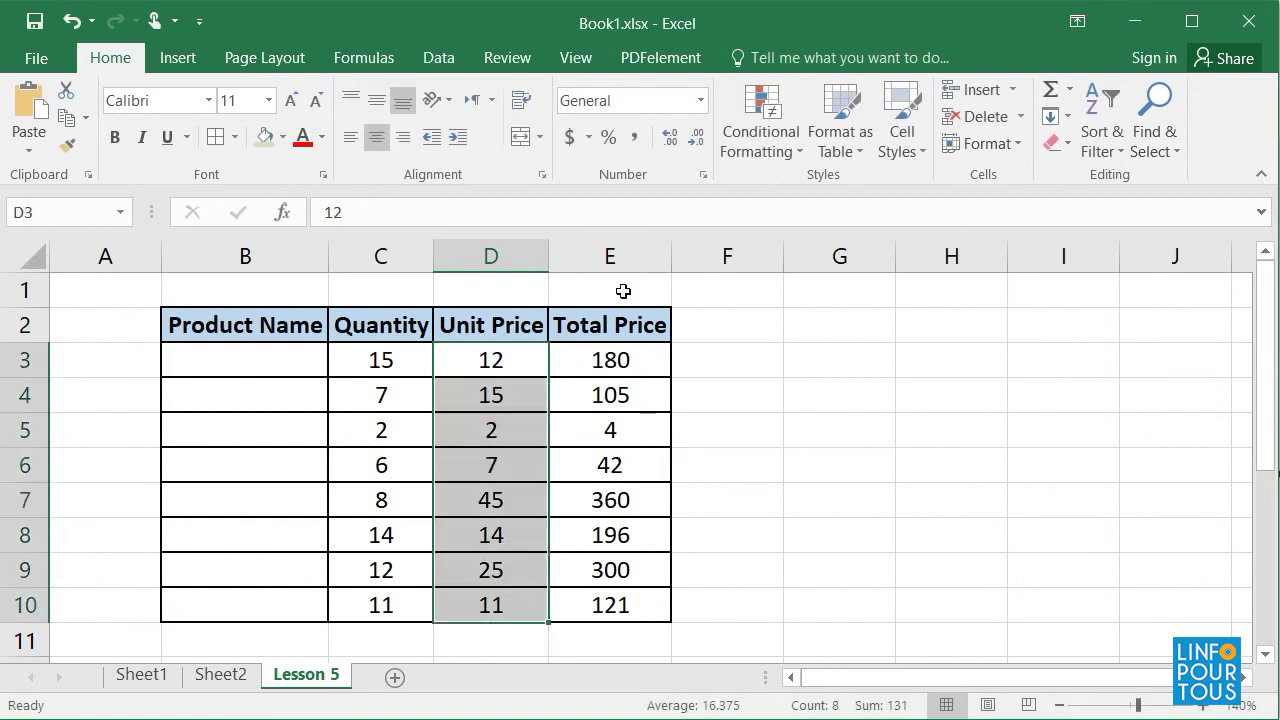
click(700, 100)
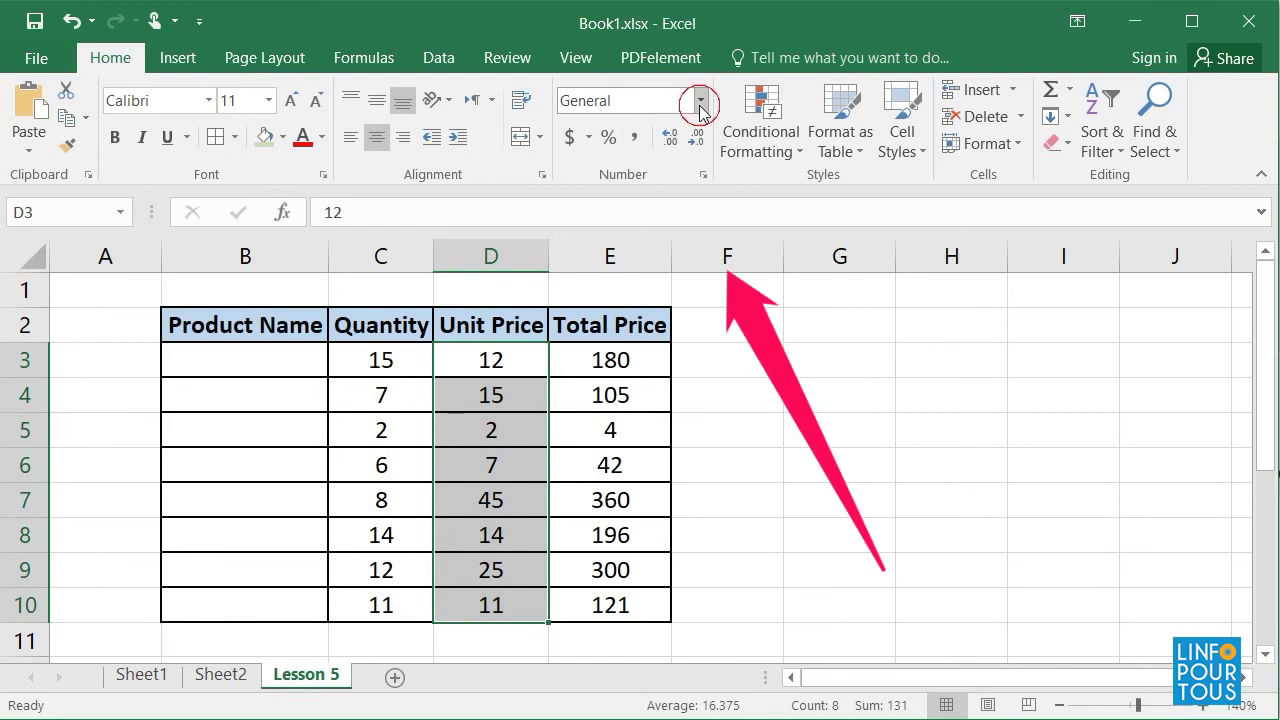
click(663, 242)
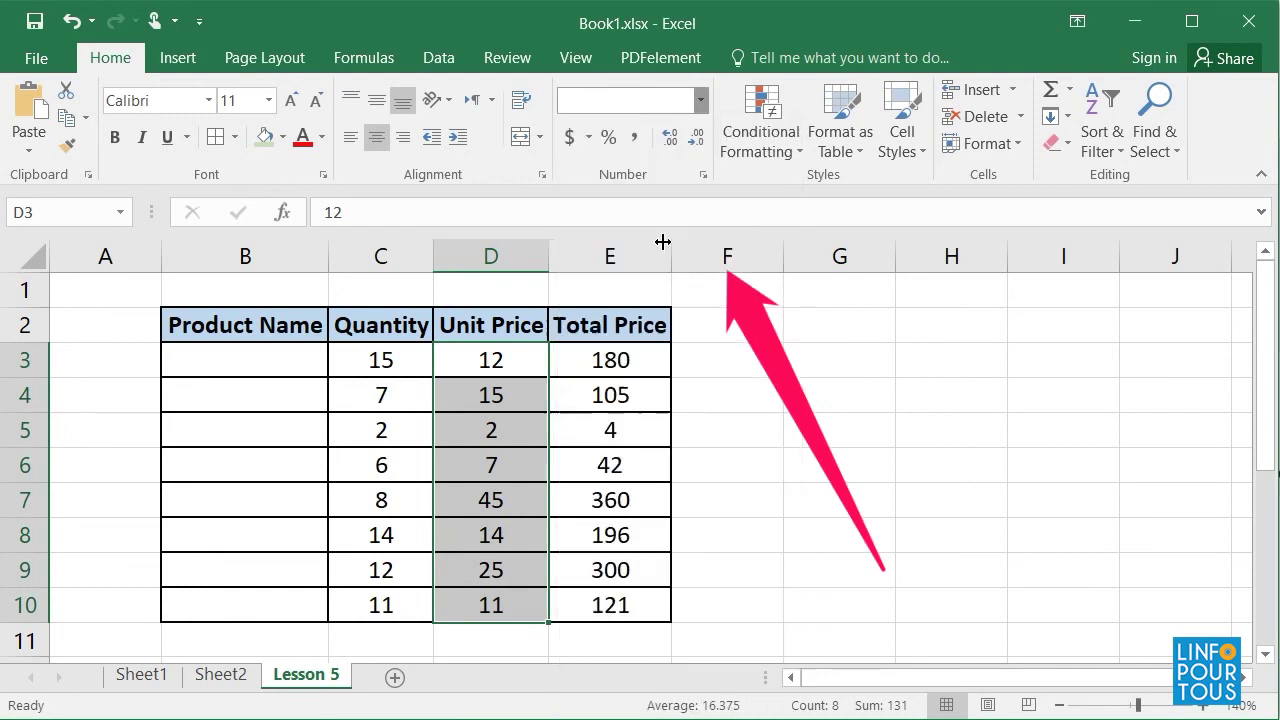
click(489, 362)
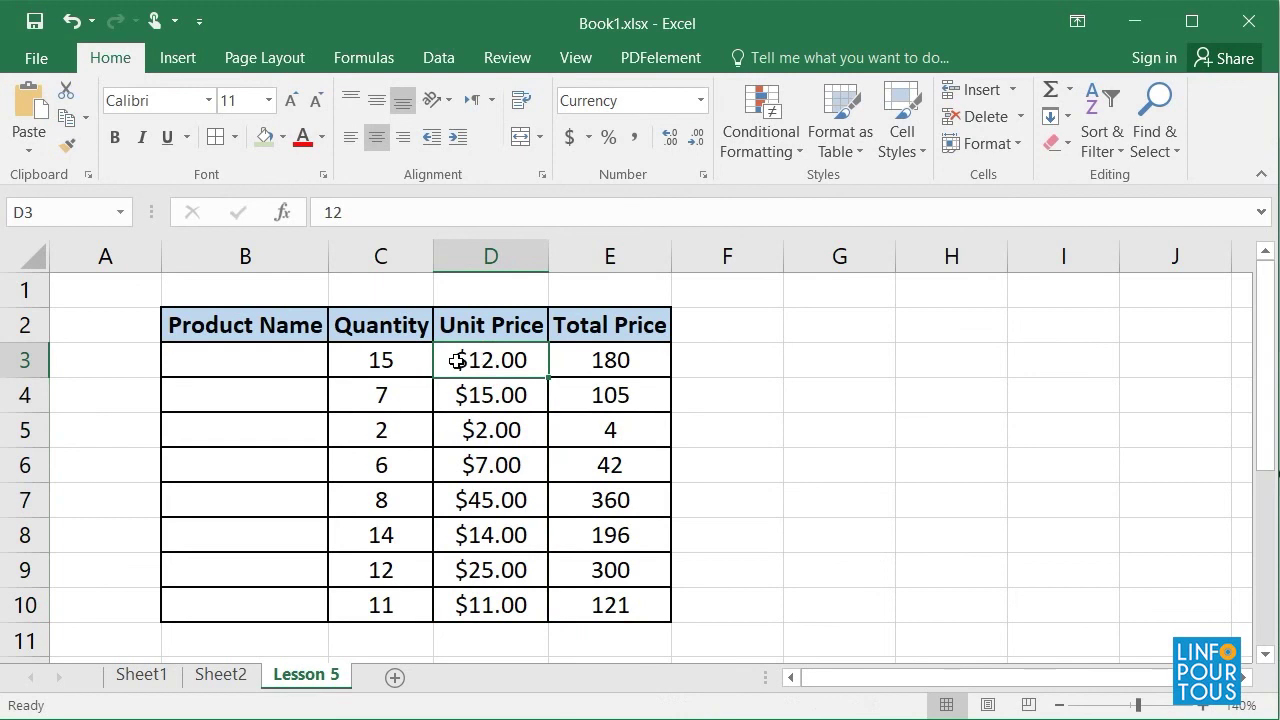
click(461, 395)
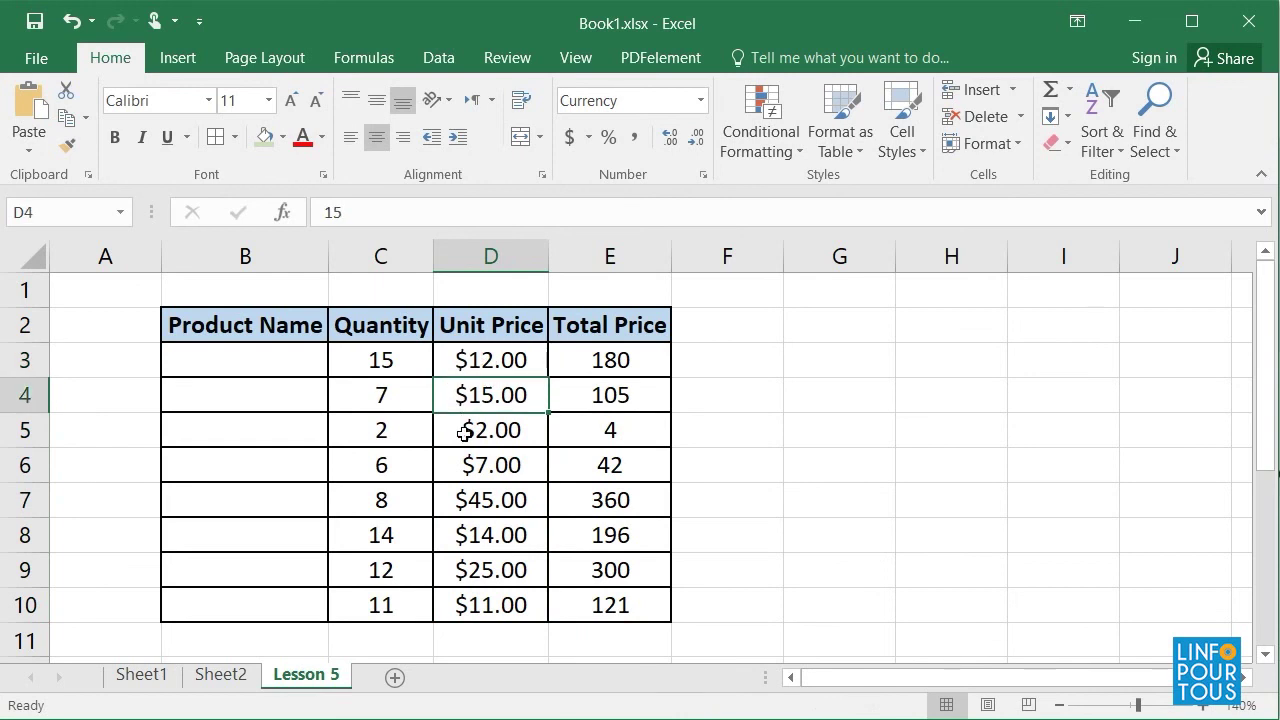
click(469, 430)
Step: Apply the Currency number format to the Total Price cells E3:E10
click(617, 364)
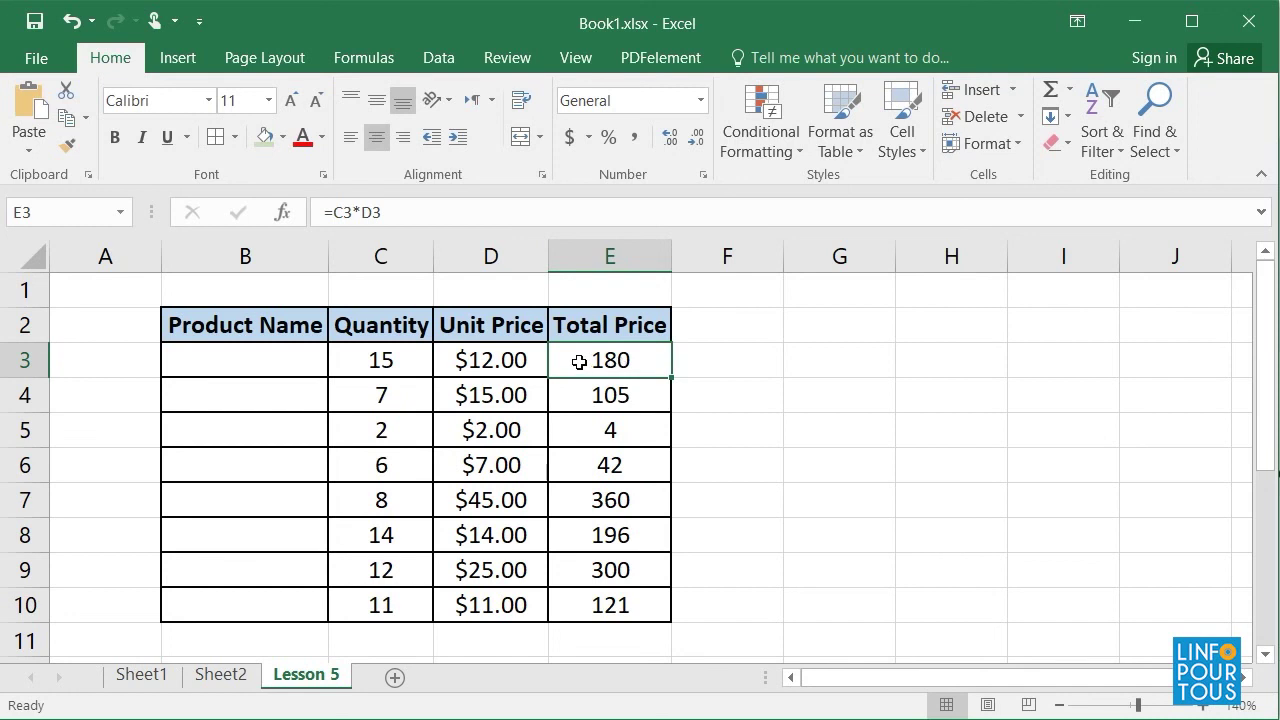
drag(583, 360, 596, 605)
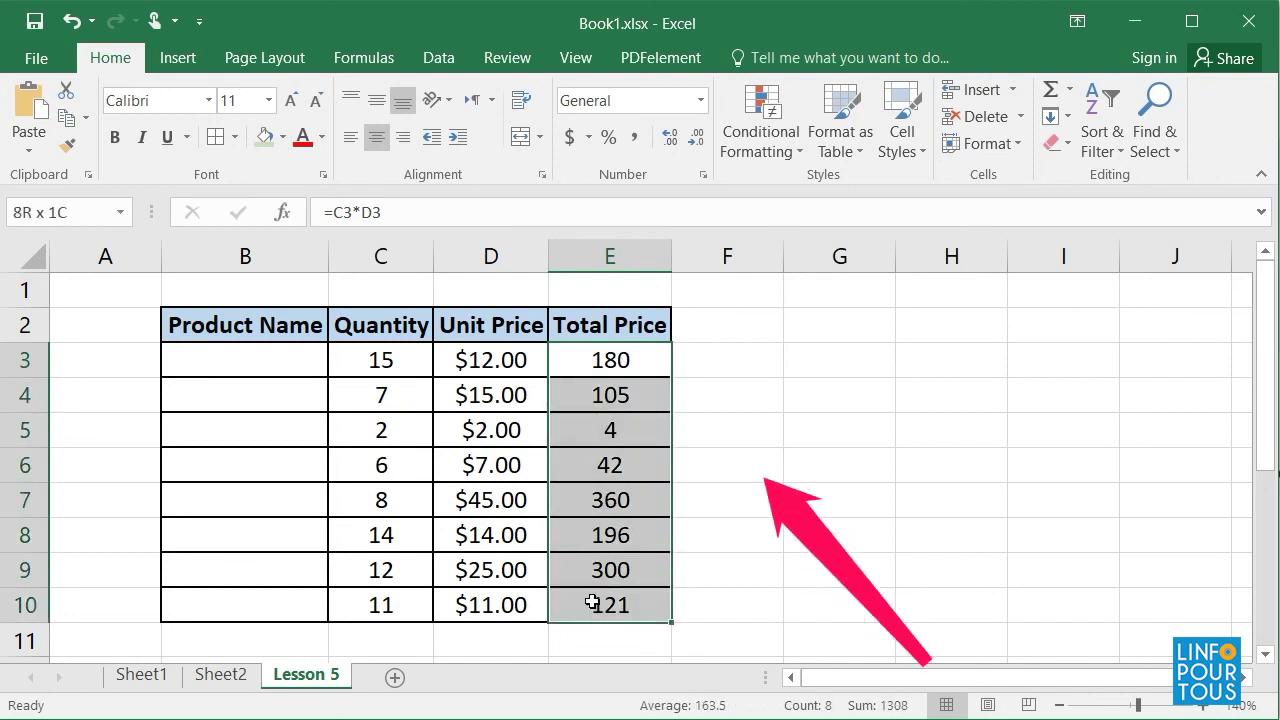
click(700, 100)
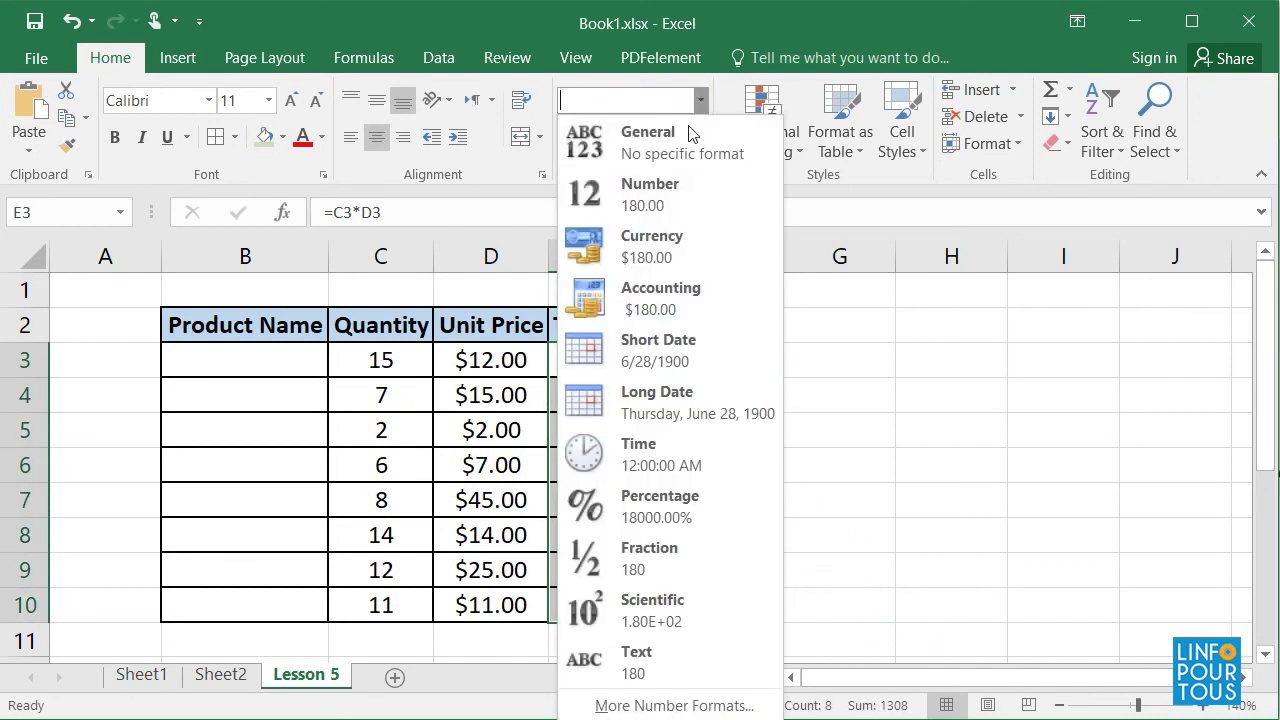
click(662, 236)
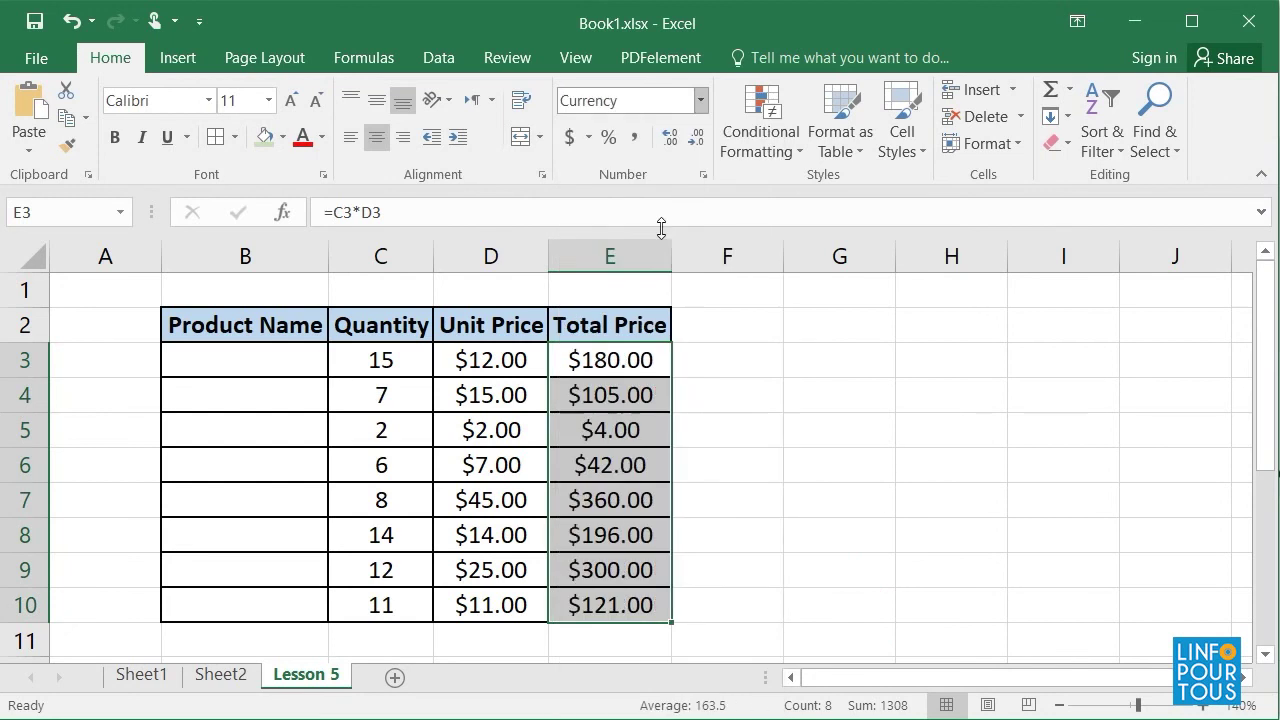
click(823, 431)
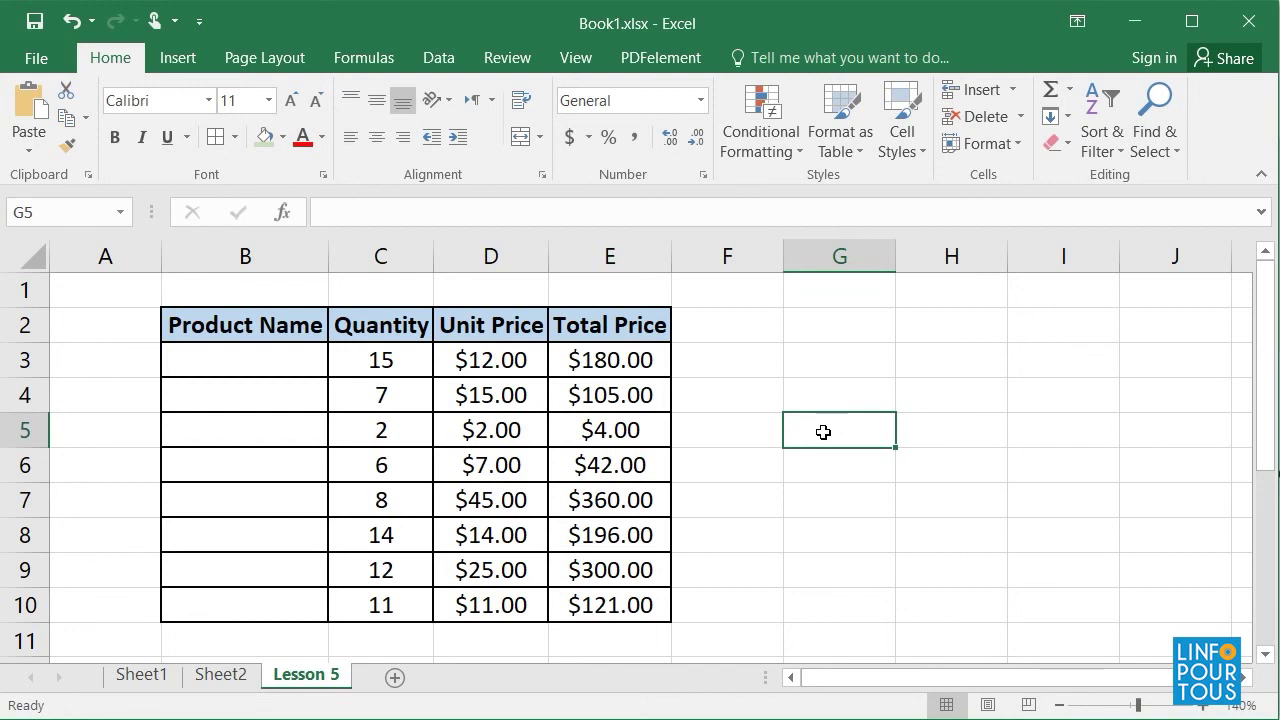
click(729, 362)
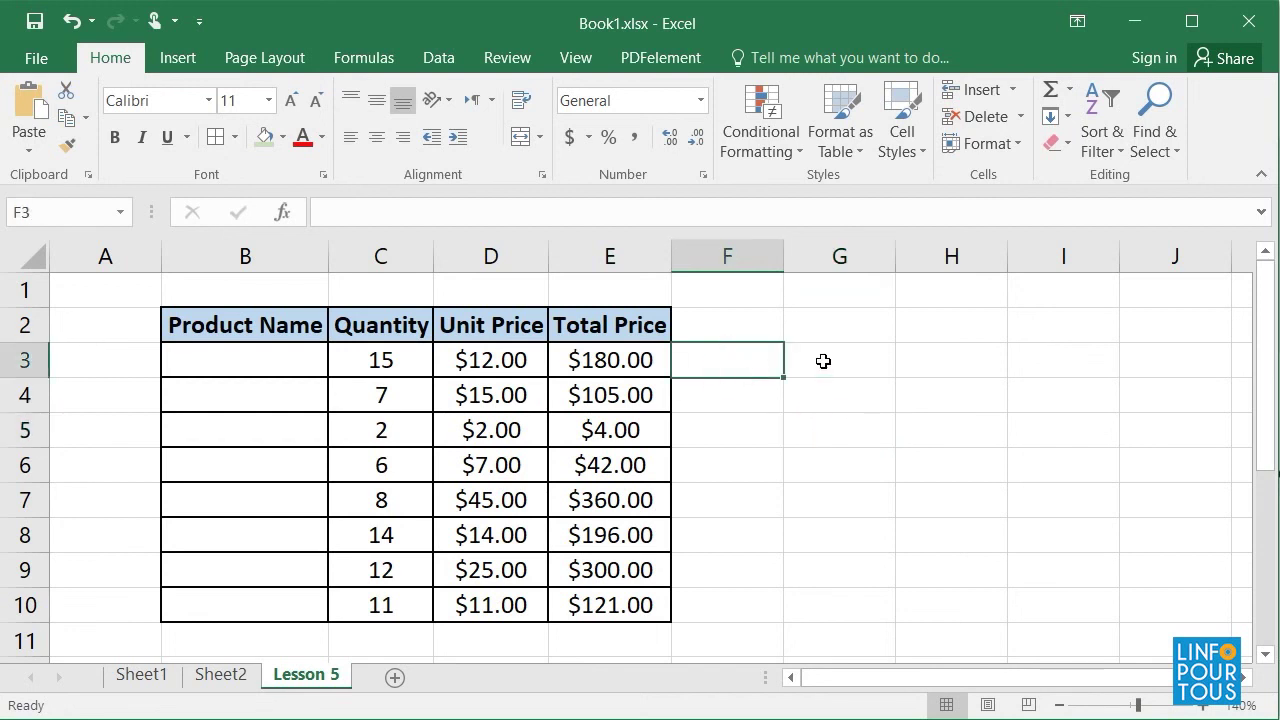
click(841, 361)
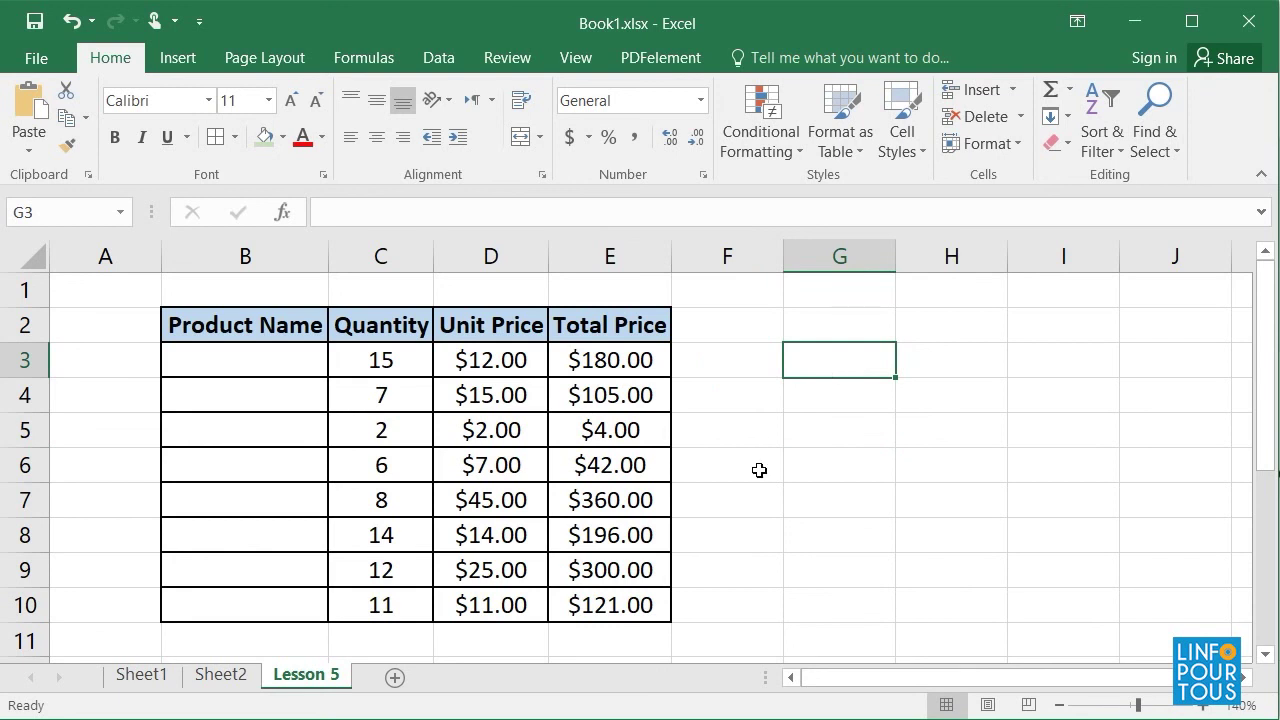
click(754, 403)
click(865, 399)
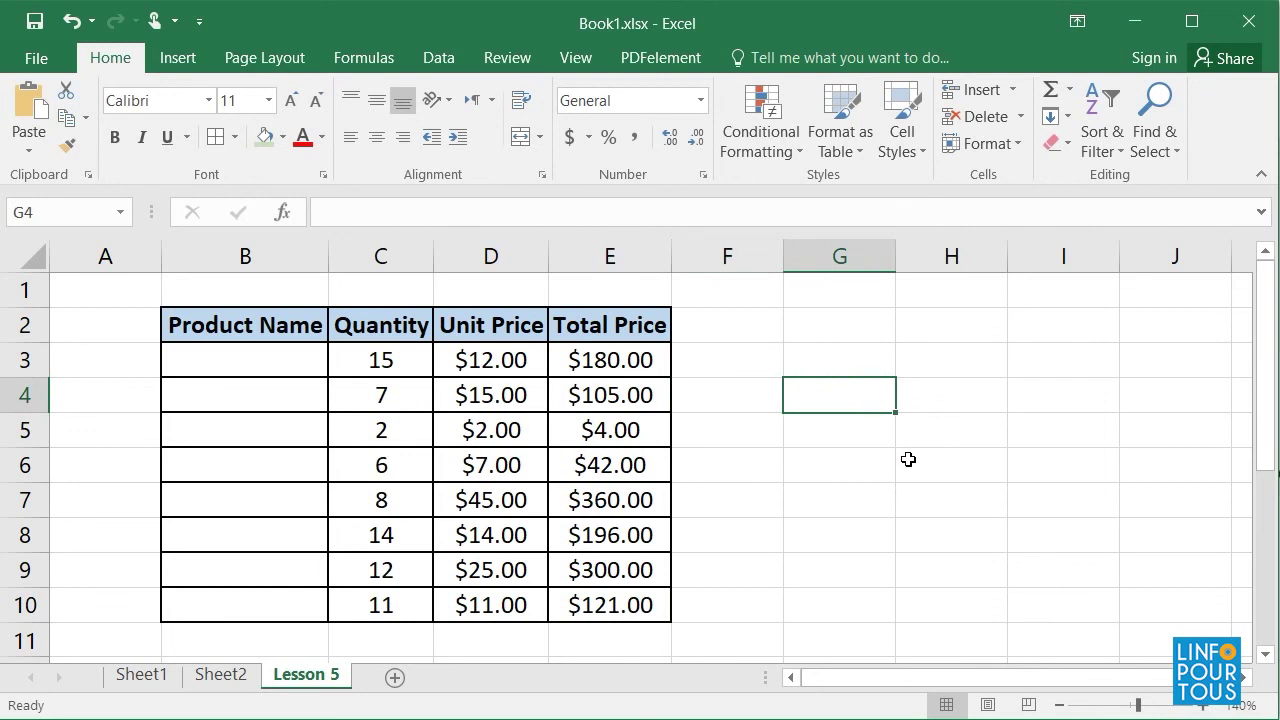
Step: Insert a new blank column before column A of the Lesson 5 sheet
right_click(107, 258)
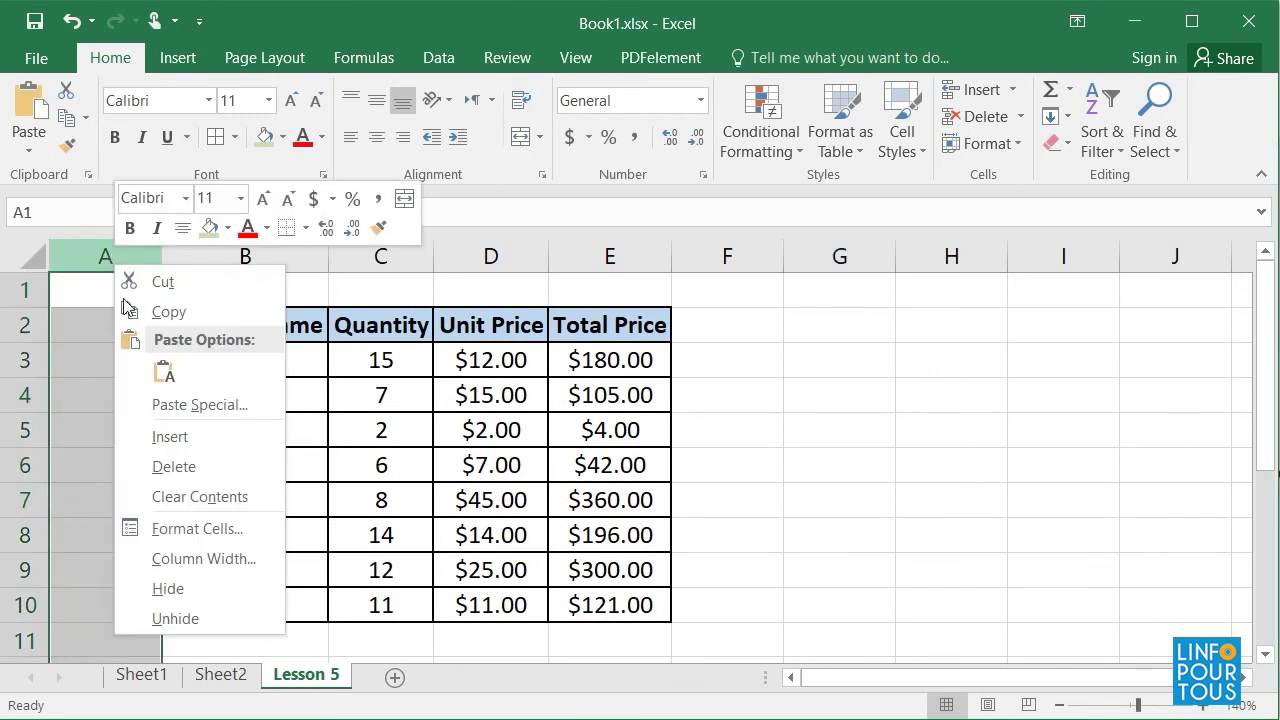
click(178, 440)
click(189, 331)
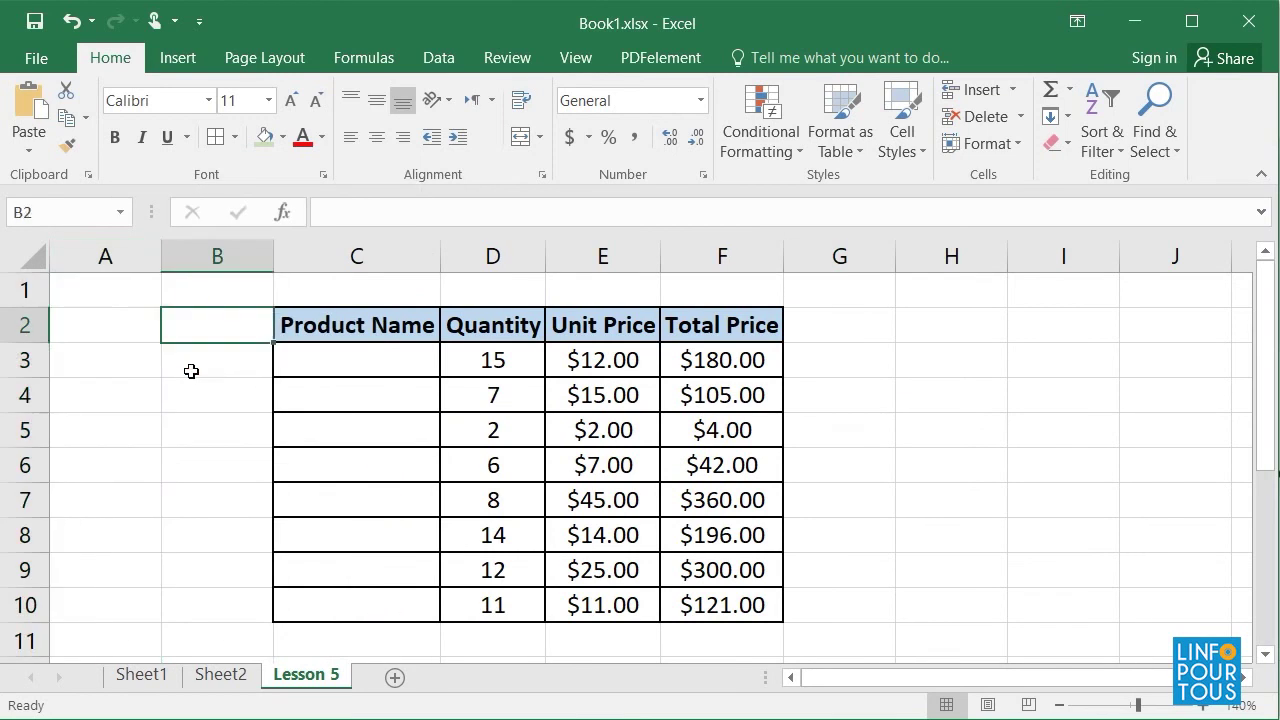
Step: Enter 1 in B3 and 2 in B4, and extend the number series down to B10 beside the table
click(190, 369)
text(1)
key(Return)
text(2)
key(Return)
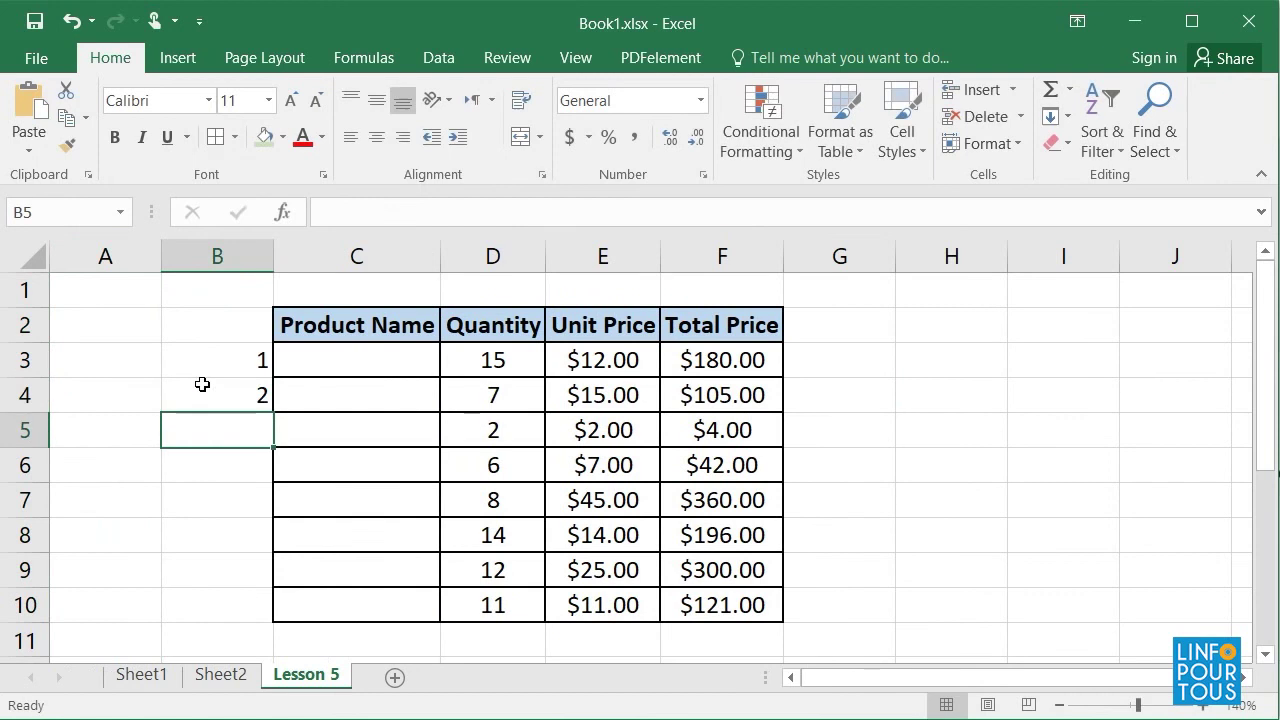
drag(204, 377, 279, 537)
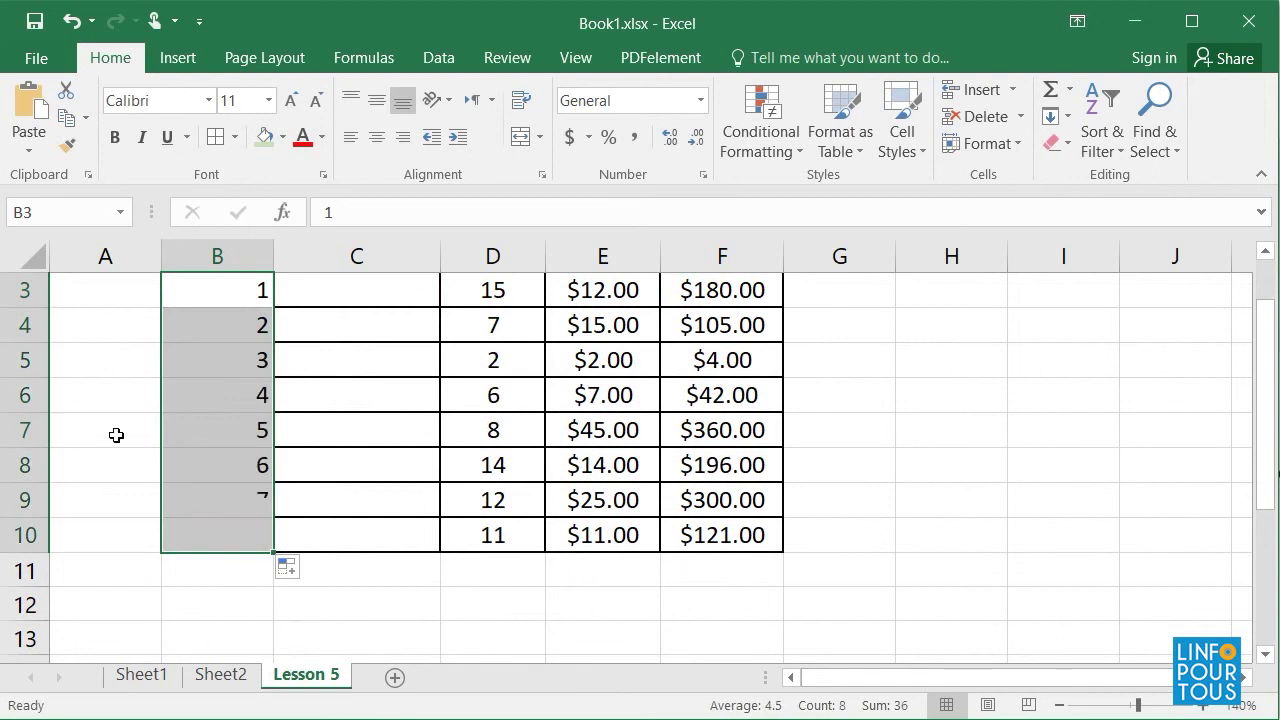
click(103, 418)
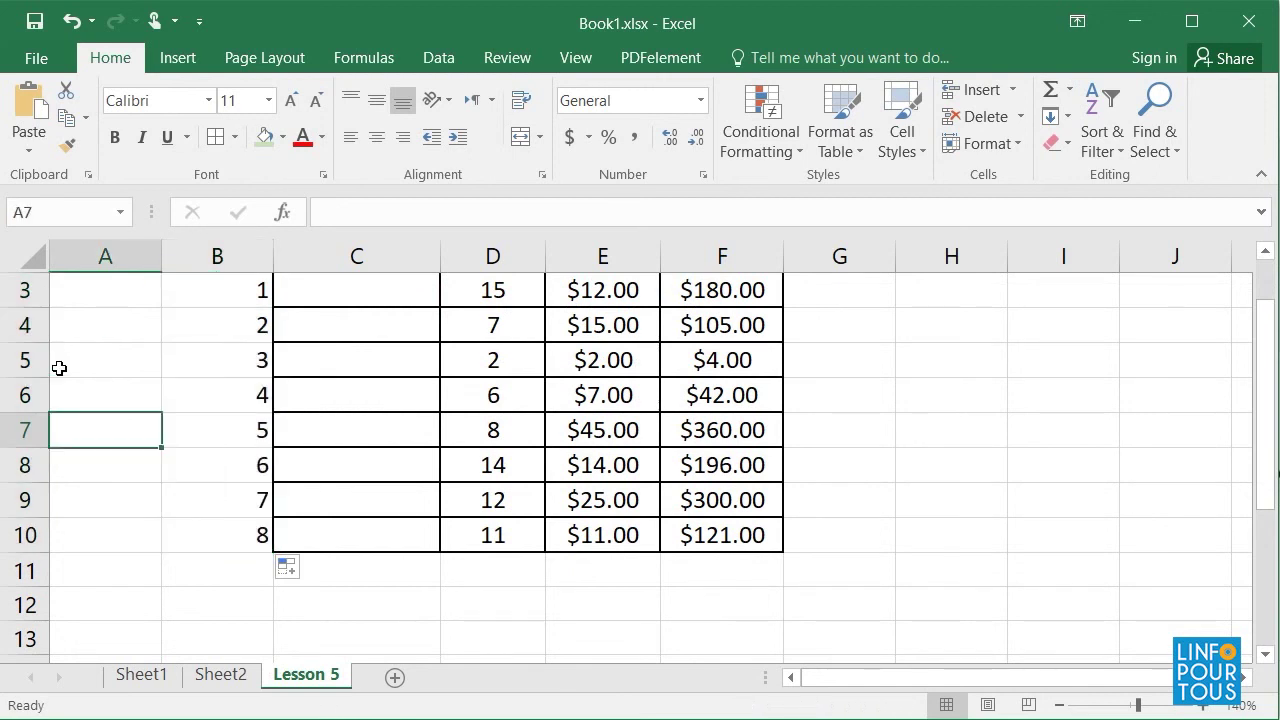
Step: Insert a blank row above row 5, between the table entries numbered 2 and 3
click(15, 366)
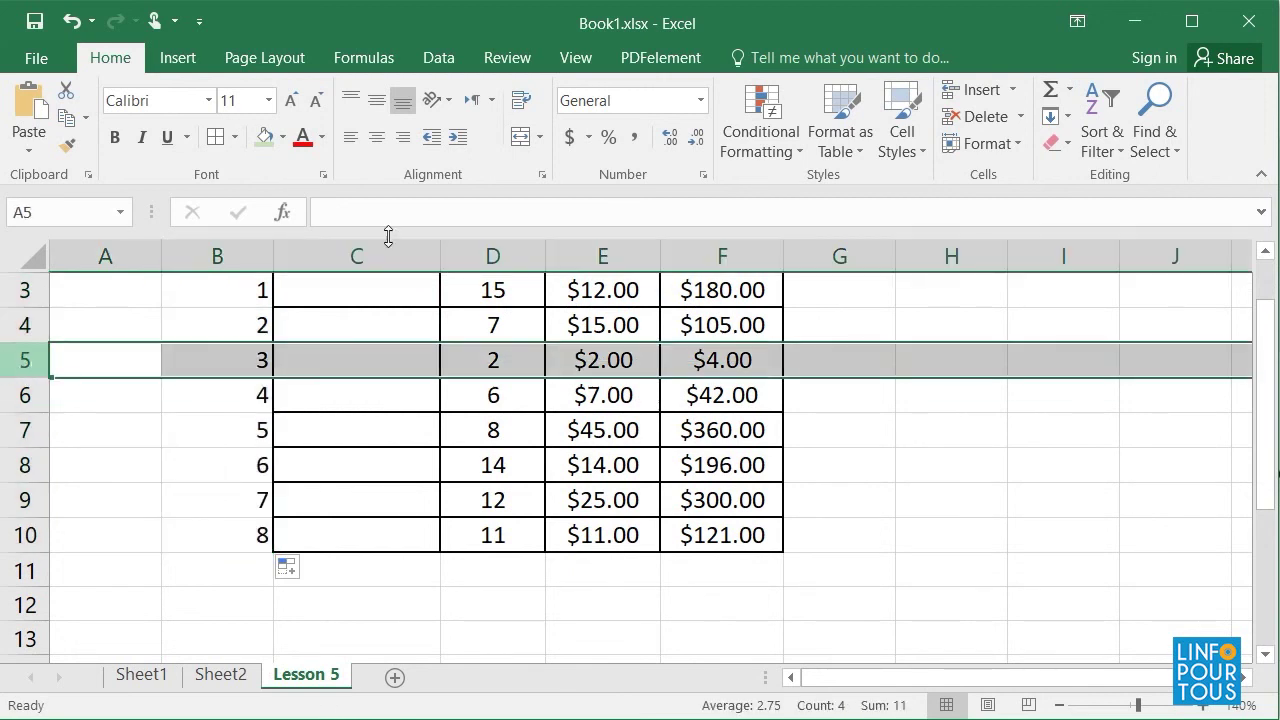
click(177, 60)
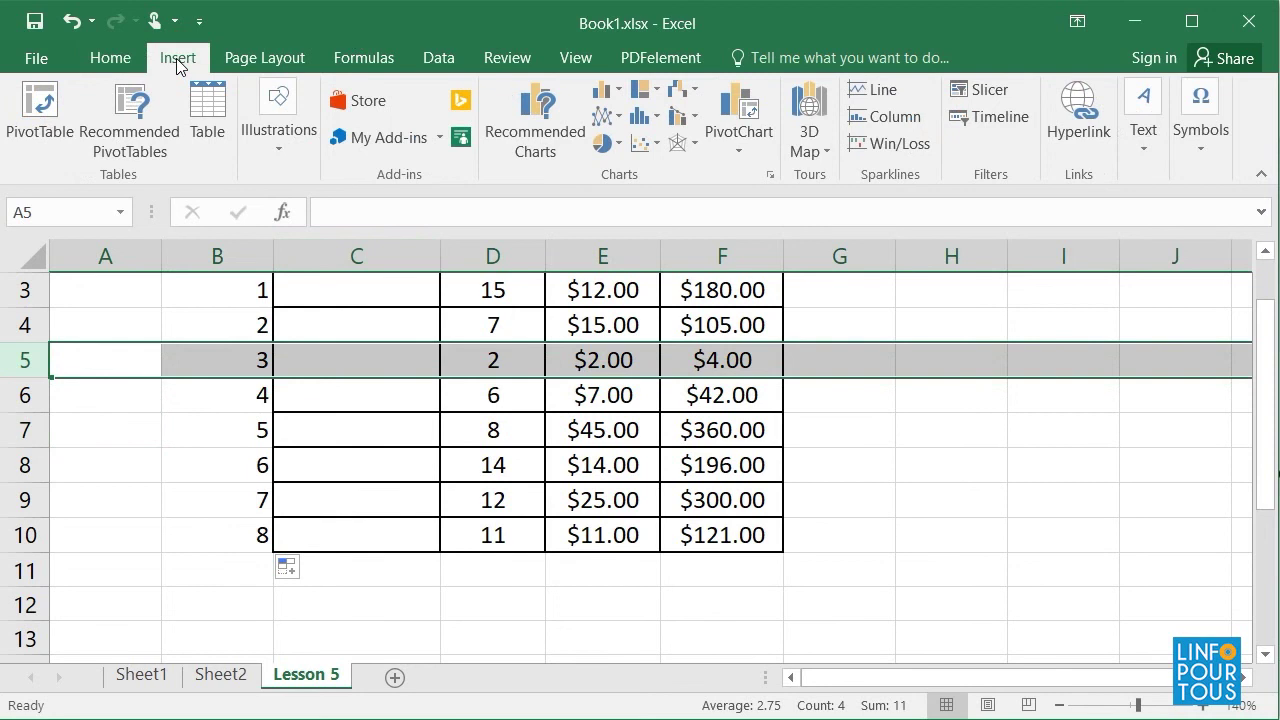
right_click(24, 362)
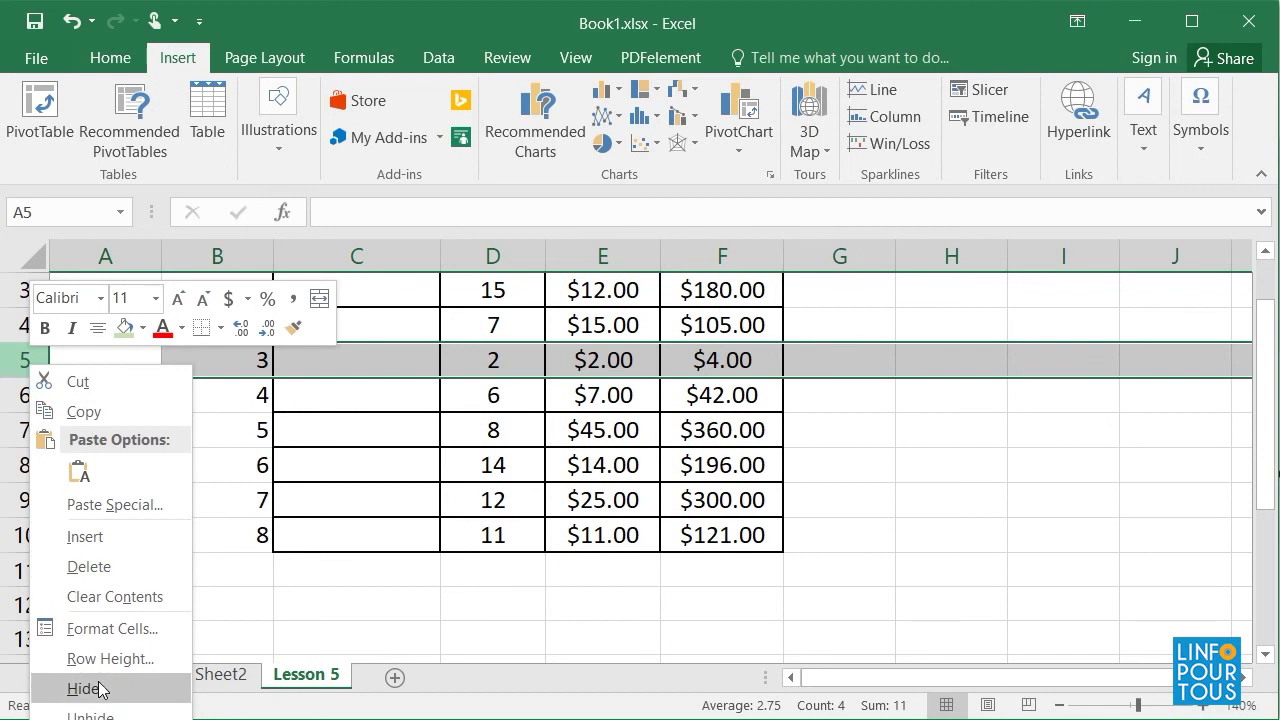
click(107, 535)
click(920, 423)
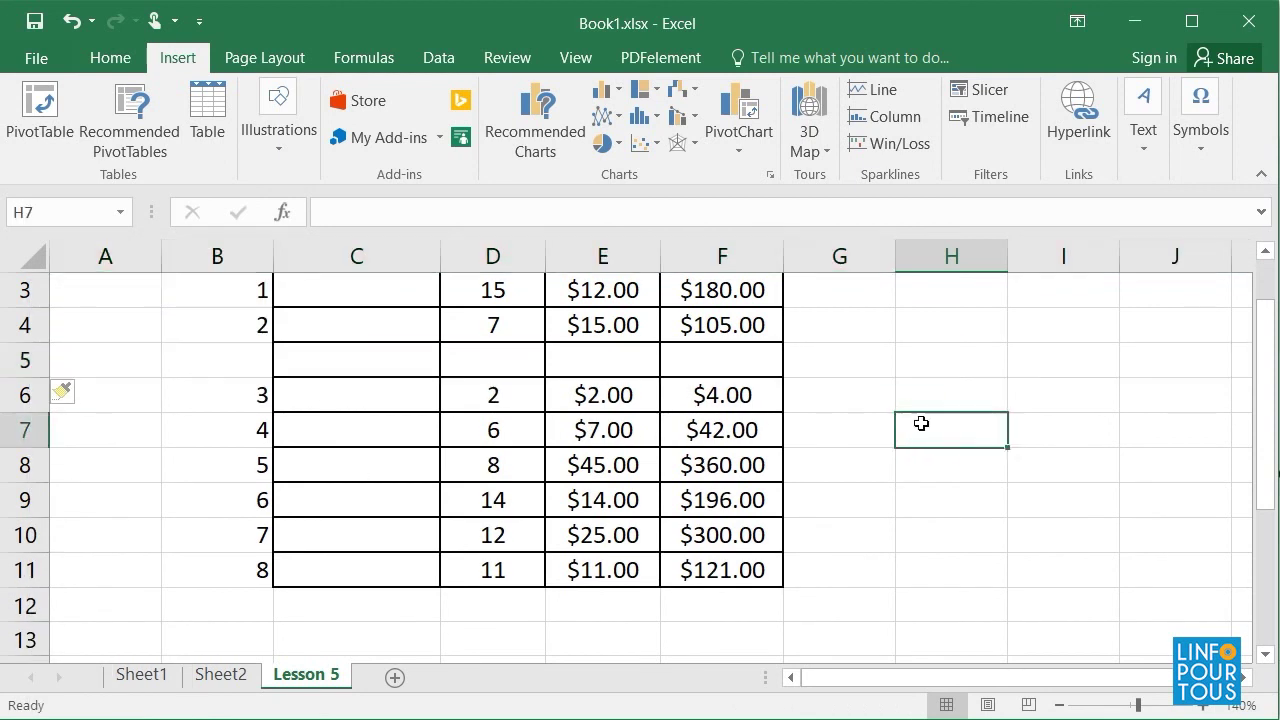
scroll(921, 423, up, 1)
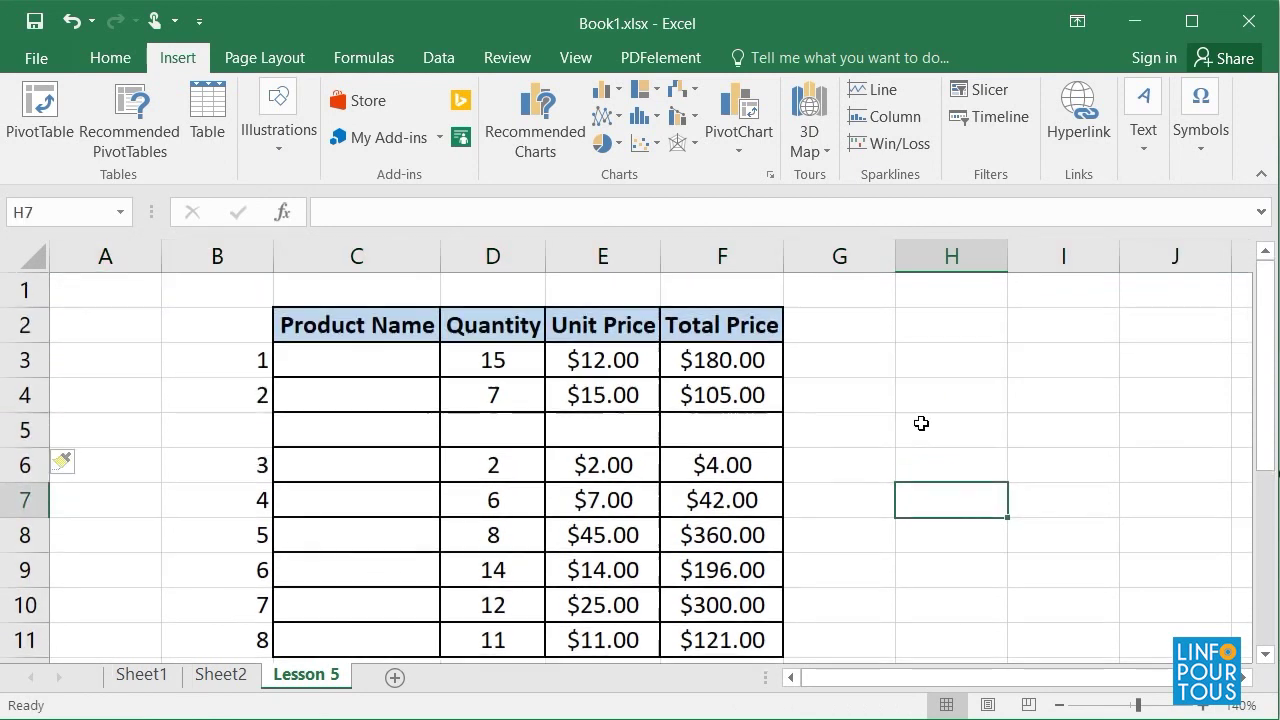
Step: Insert a blank column before the Unit Price column E
click(623, 252)
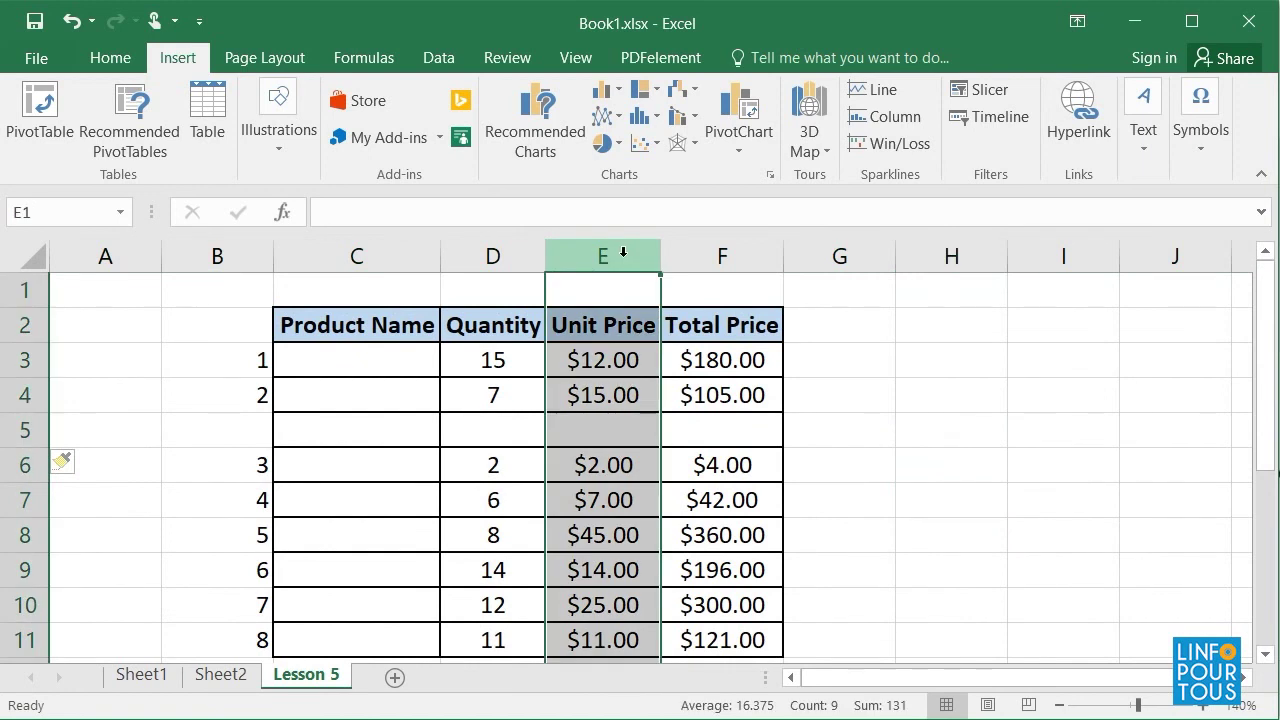
right_click(623, 252)
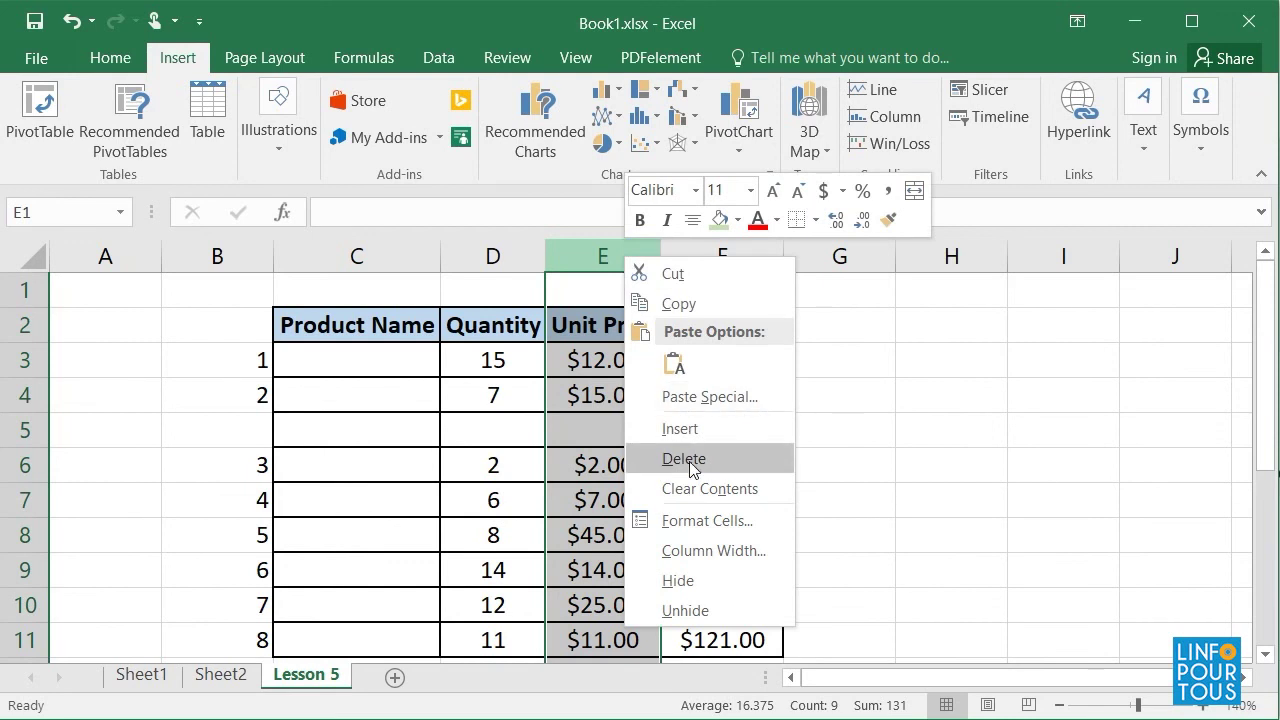
click(705, 428)
click(1003, 465)
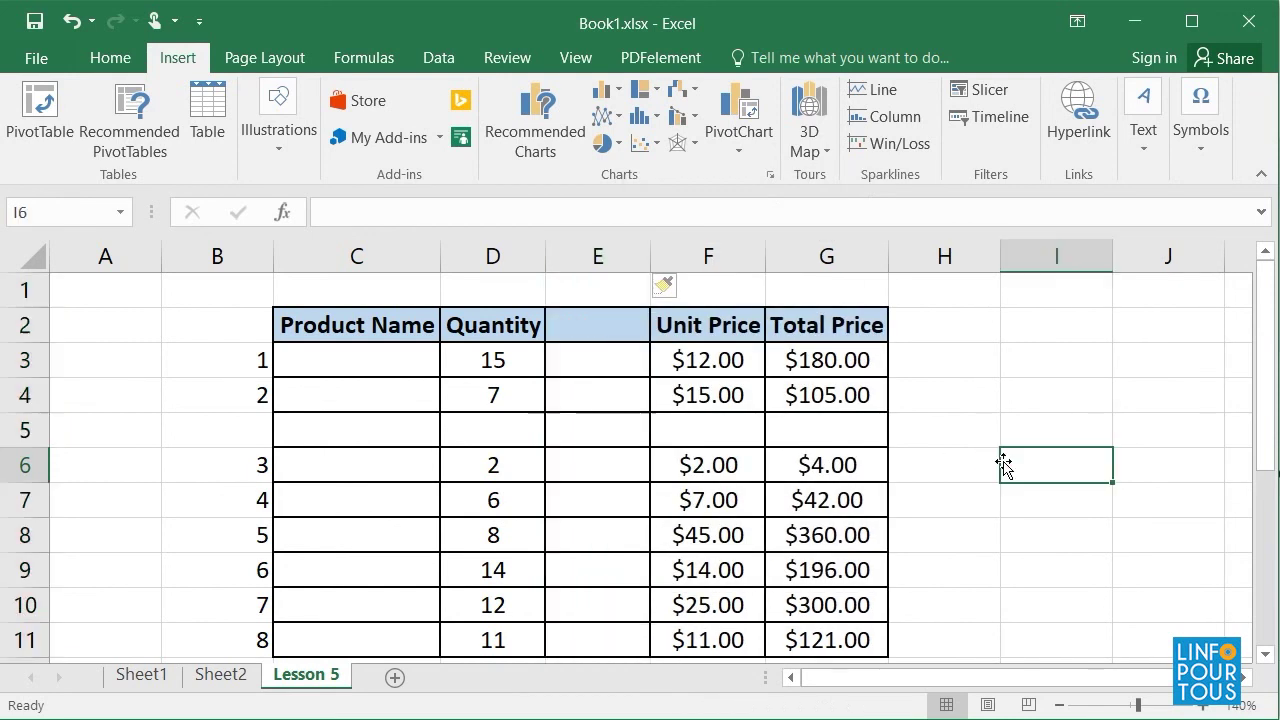
Step: Delete the blank column E between Quantity and Unit Price
click(586, 256)
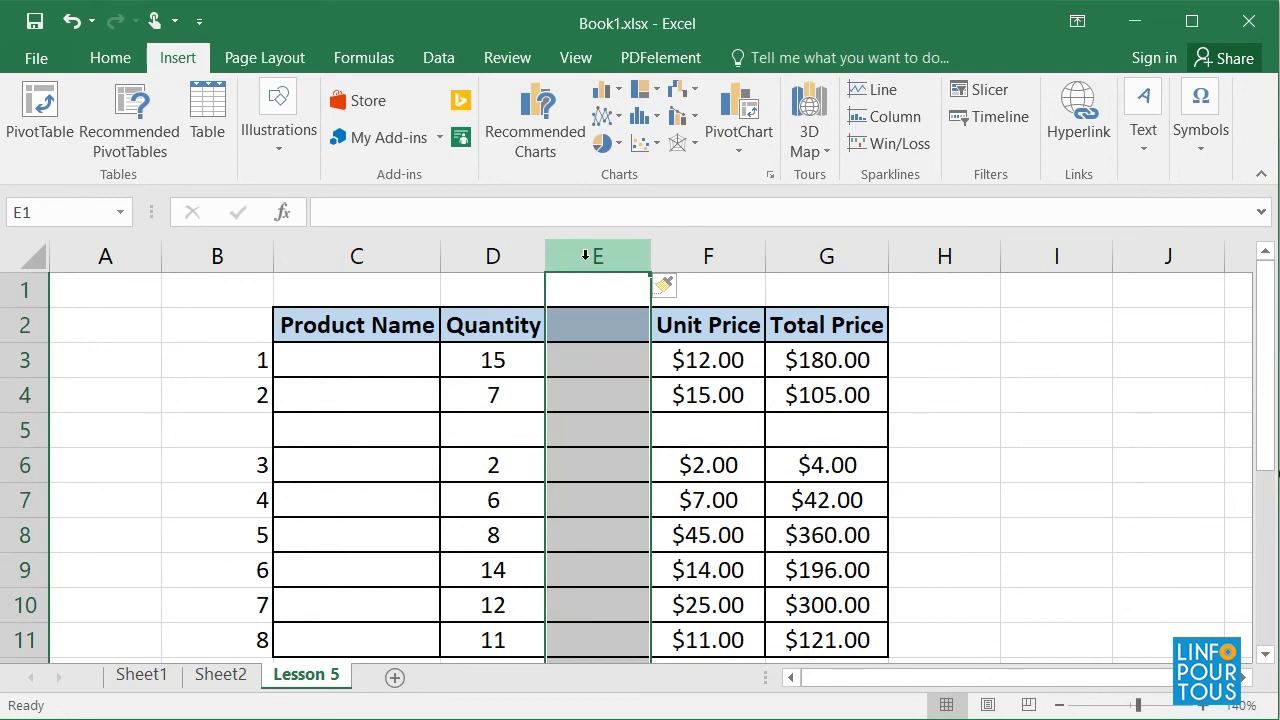
right_click(586, 256)
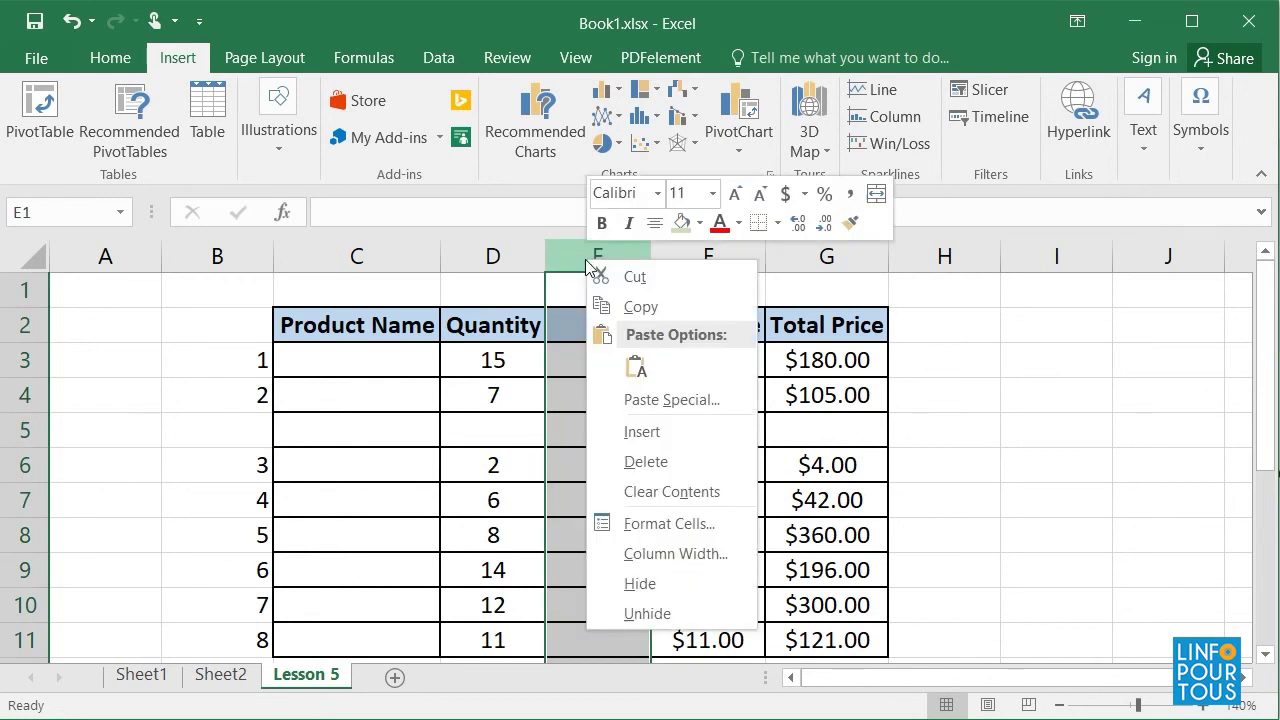
click(637, 470)
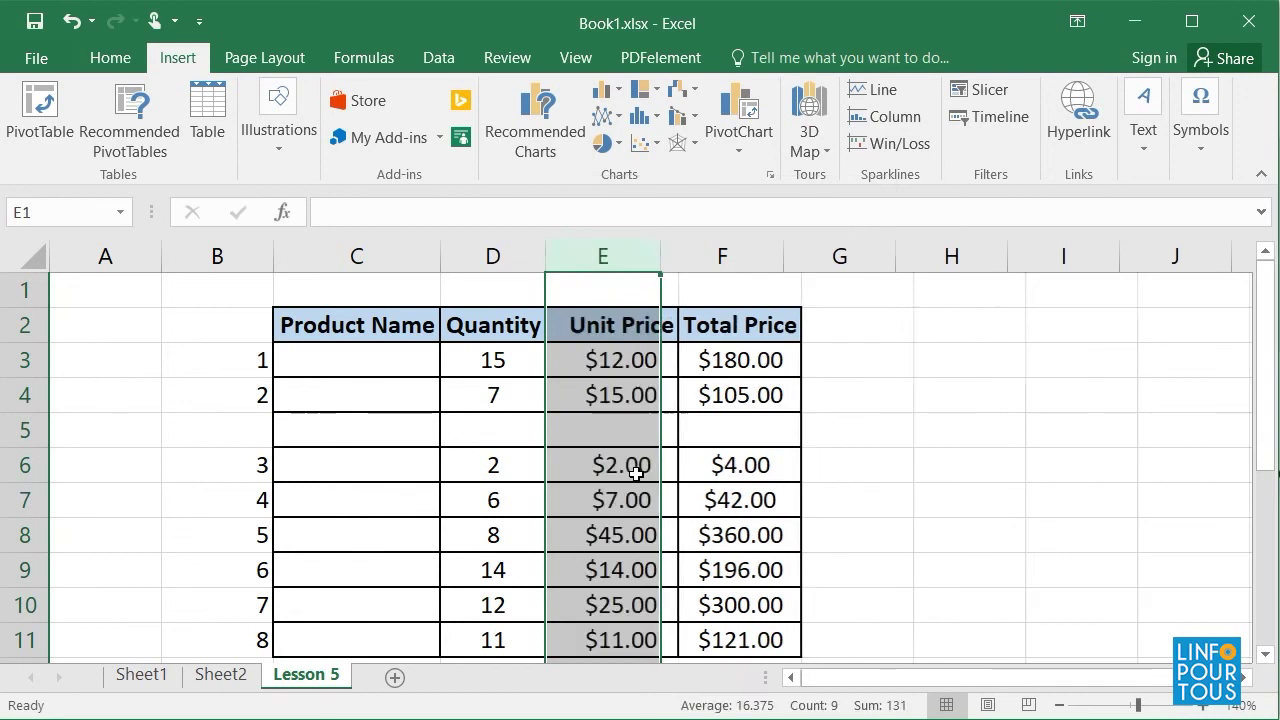
click(916, 471)
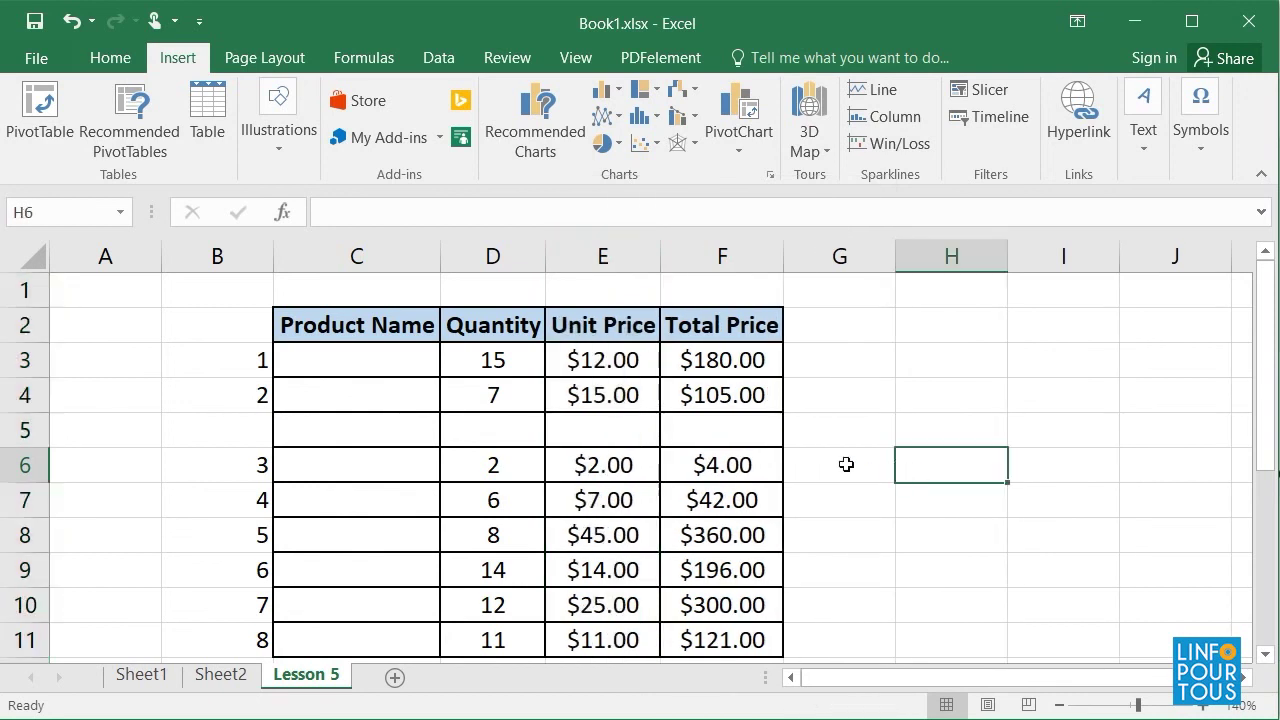
Step: Delete the blank row 5 between the table entries numbered 2 and 3
click(24, 430)
right_click(25, 430)
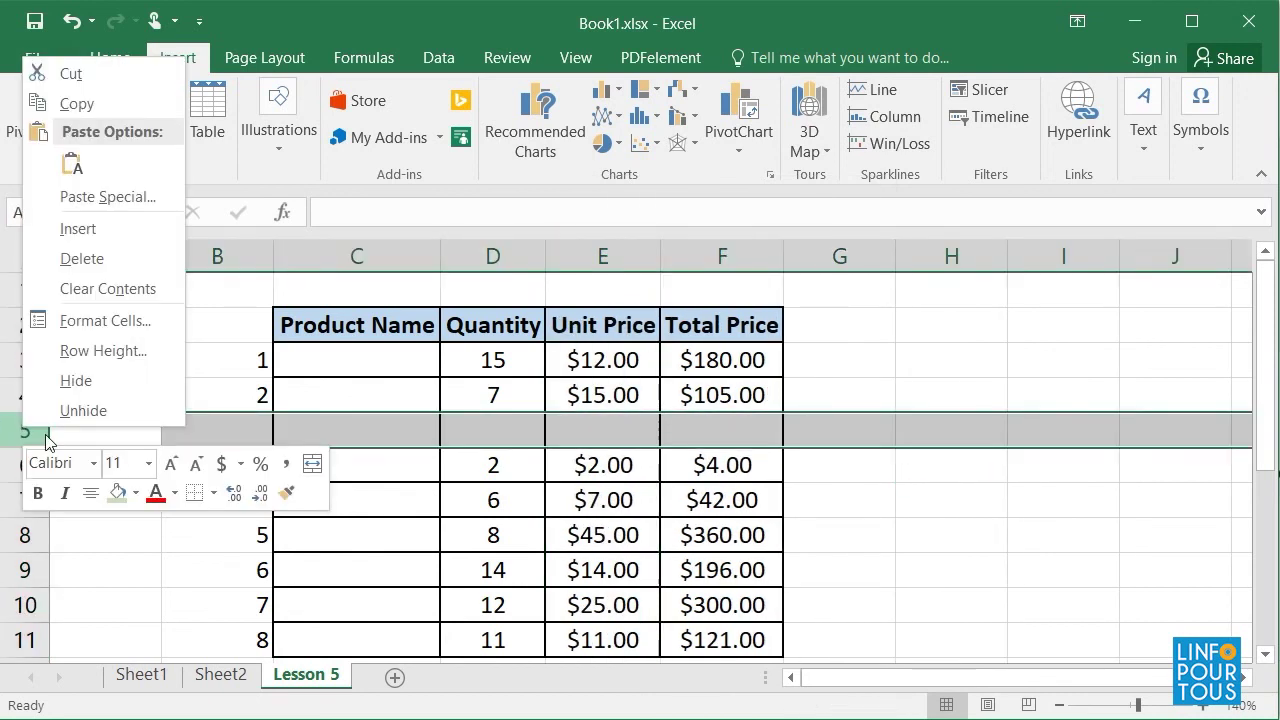
click(115, 257)
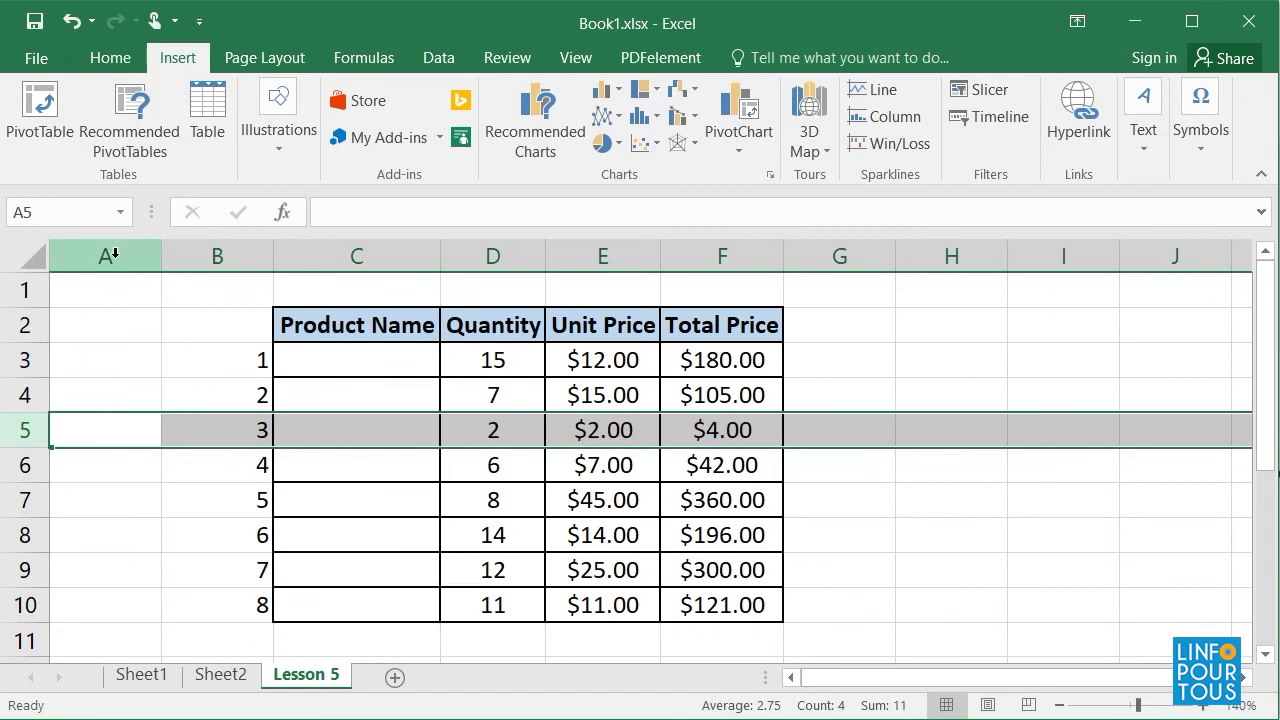
click(934, 403)
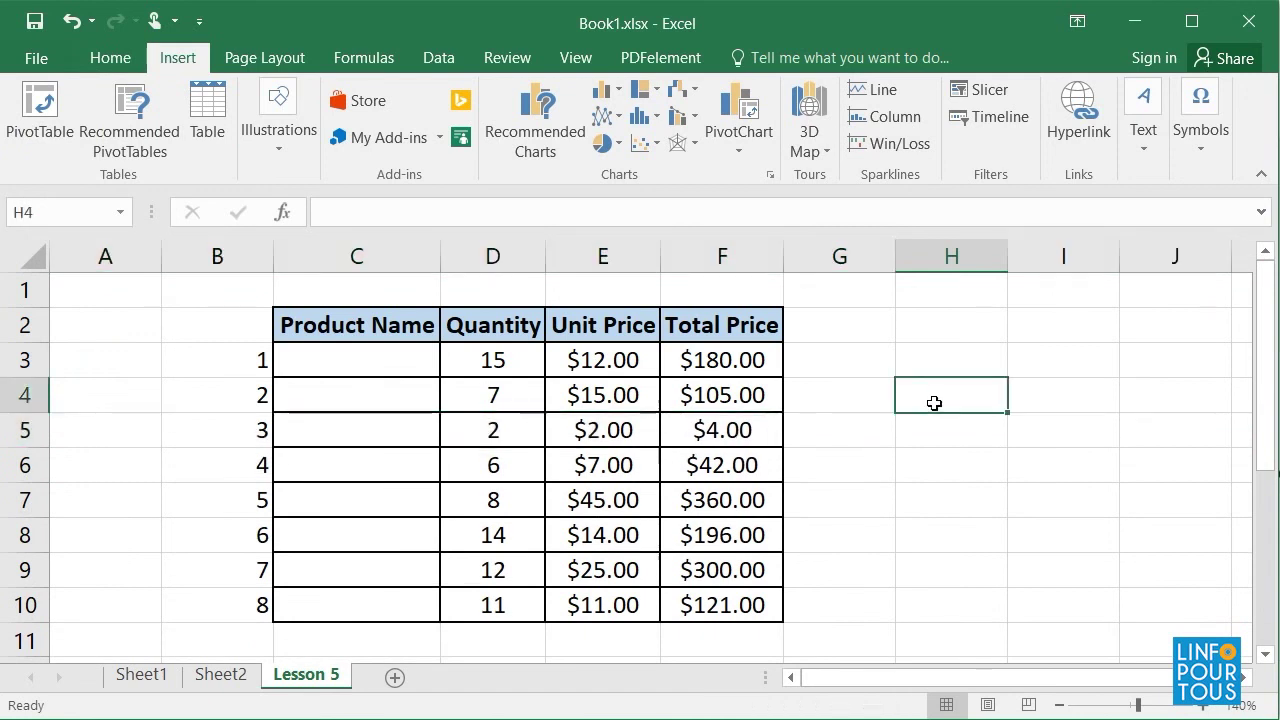